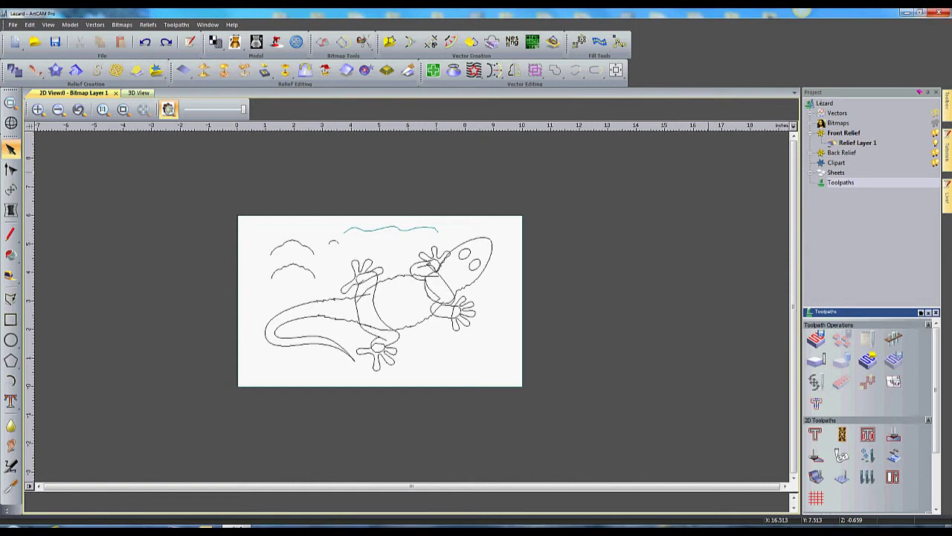
- Sweep the curled tail between its two smooth rails with Two Rail Sweep, using the lower scalloped arc as cross section and Add as combine mode
scroll(341, 304, up, 2)
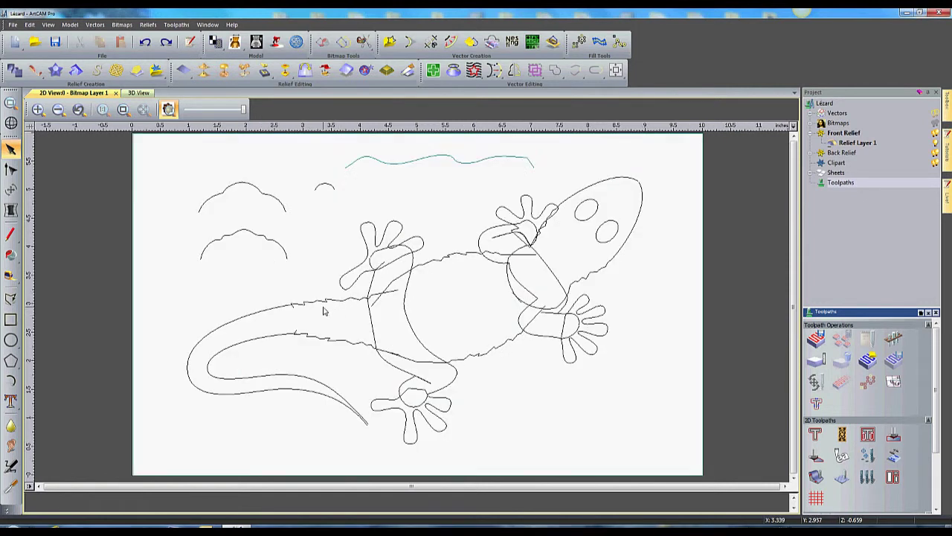
click(244, 334)
shift+click(239, 322)
shift+click(230, 235)
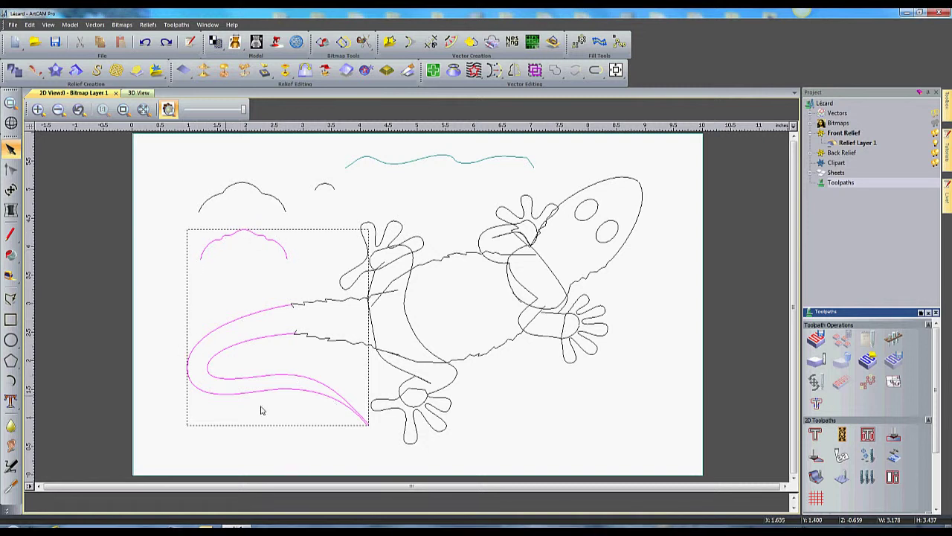
click(35, 70)
click(38, 93)
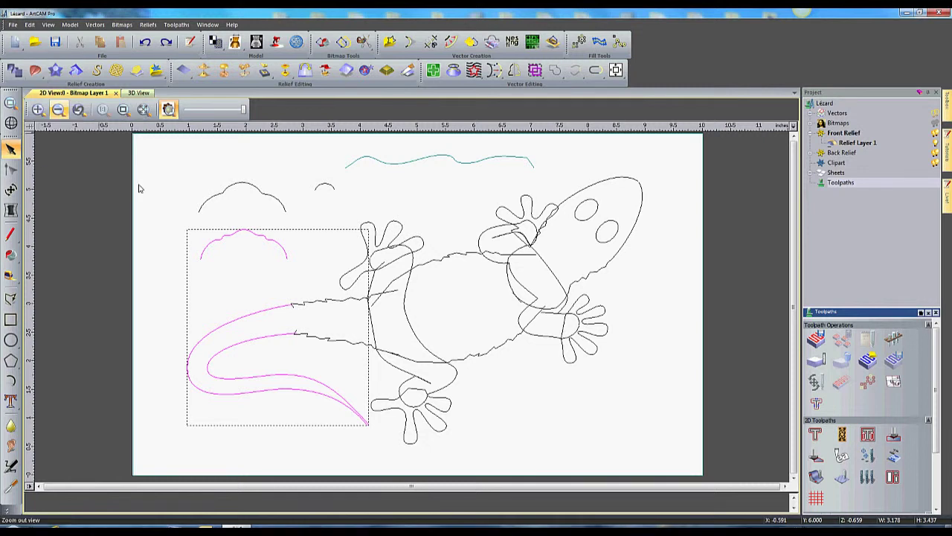
click(137, 93)
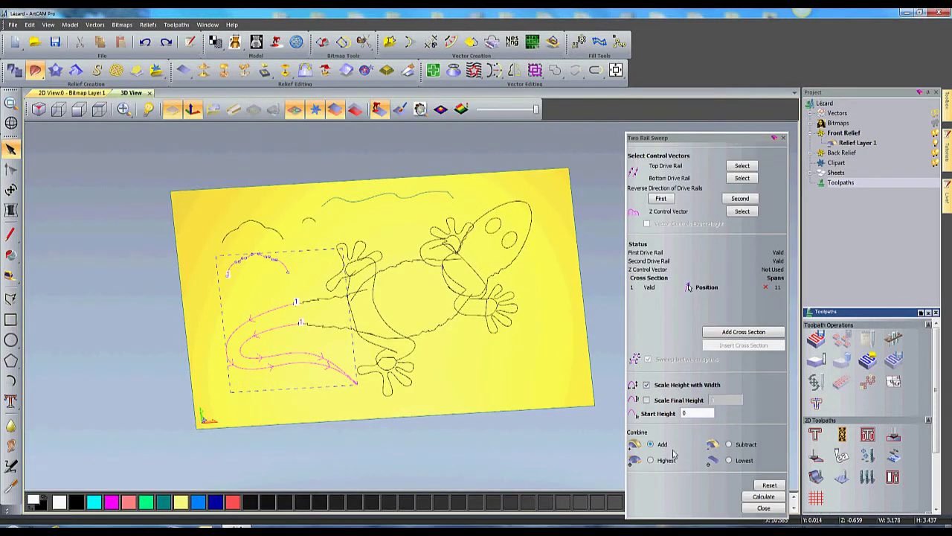
click(769, 499)
drag(415, 409, 300, 350)
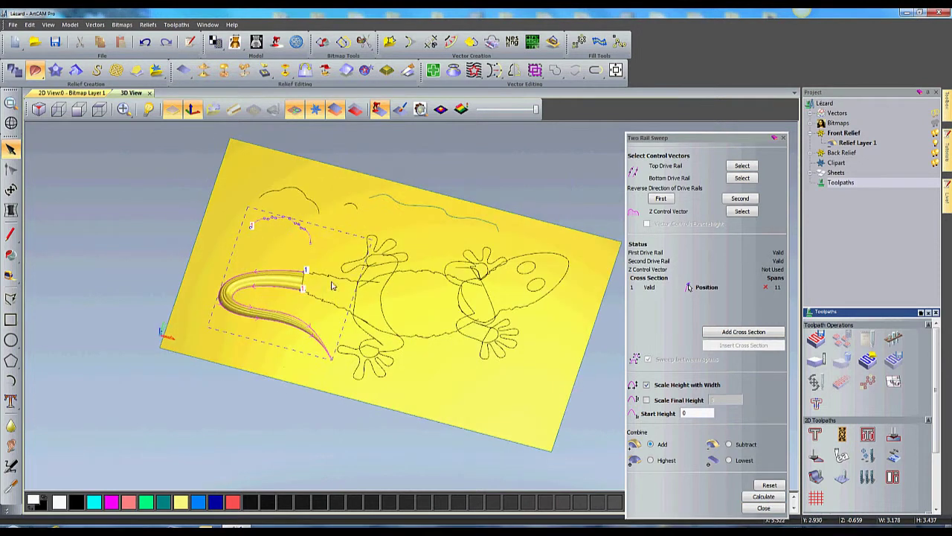
scroll(327, 286, up, 3)
click(757, 508)
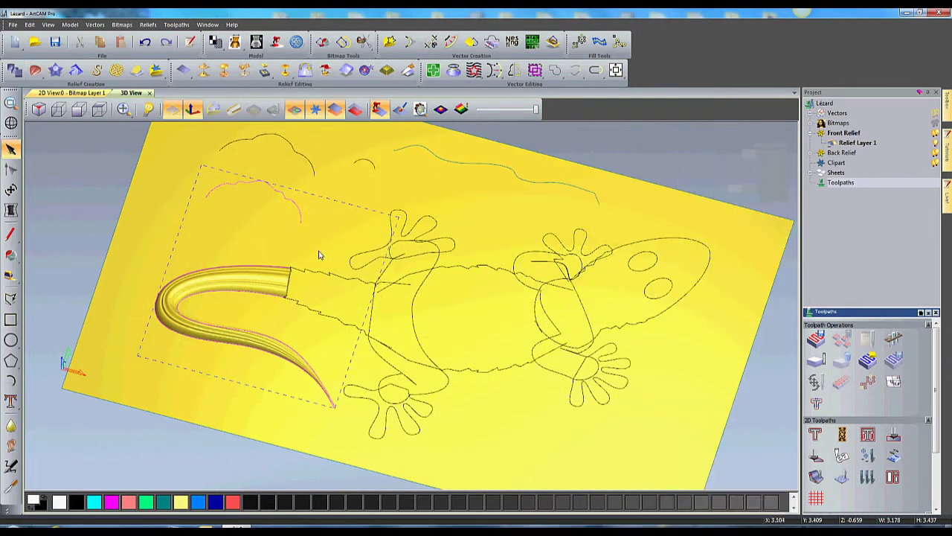
- Set up a Two Rail Sweep between the two jagged tail-base rails, with the lower scalloped arc as cross section
click(327, 277)
shift+click(316, 316)
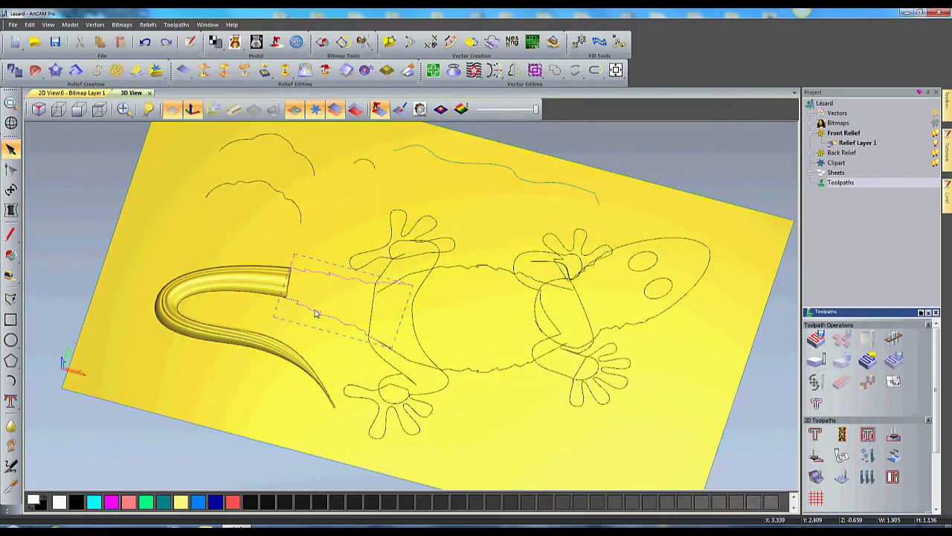
shift+click(283, 198)
click(35, 70)
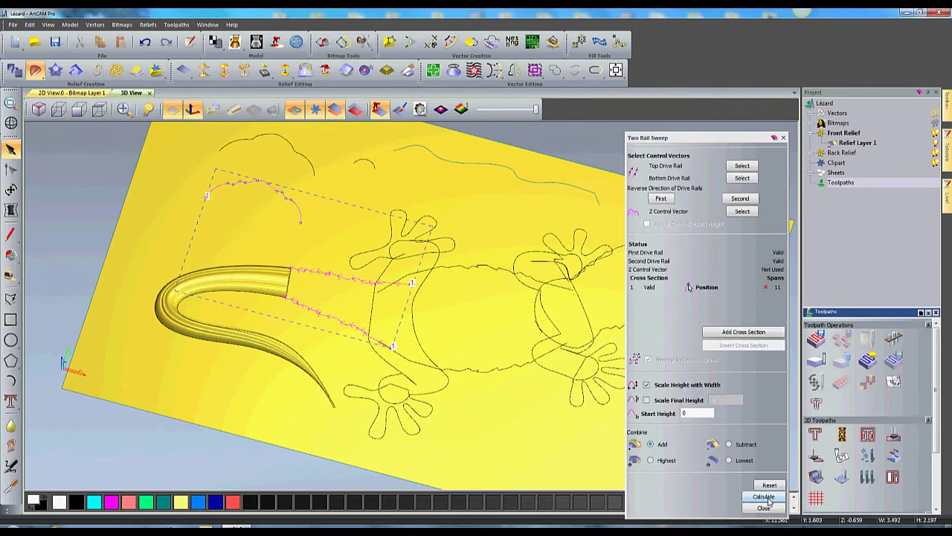
- Inspect the additive tail-base sweep where it meets the curled tail and undo it
middle_drag(363, 394, 278, 362)
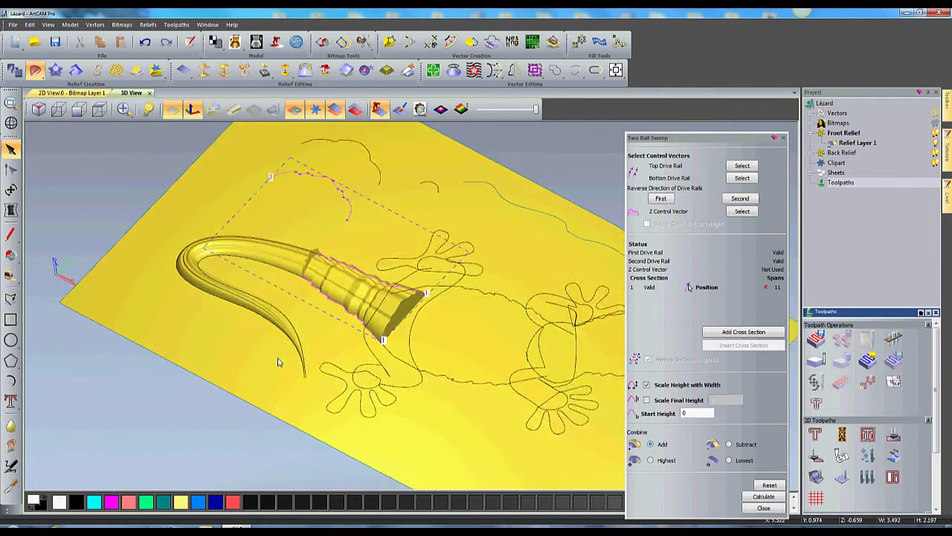
scroll(314, 257, up, 4)
scroll(314, 253, up, 2)
middle_drag(279, 324, 246, 298)
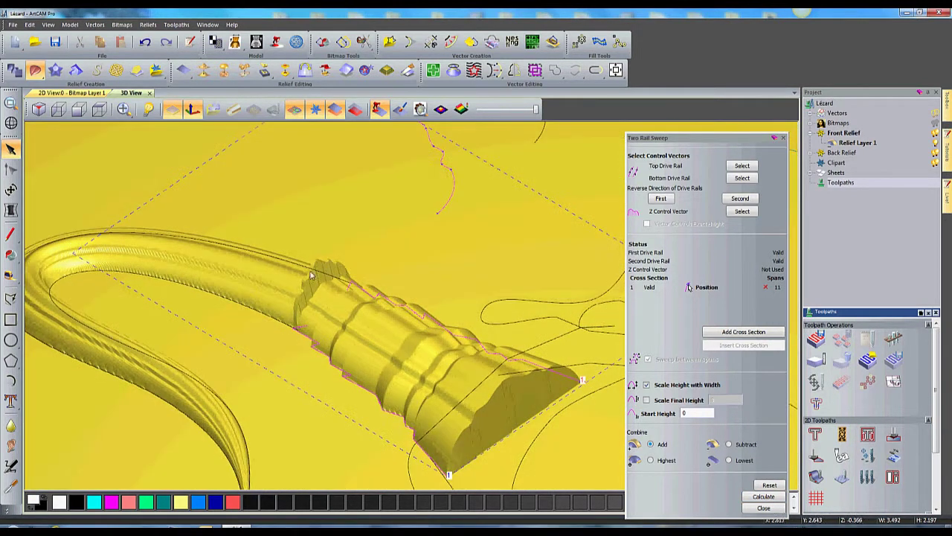
middle_drag(252, 333, 186, 153)
click(145, 43)
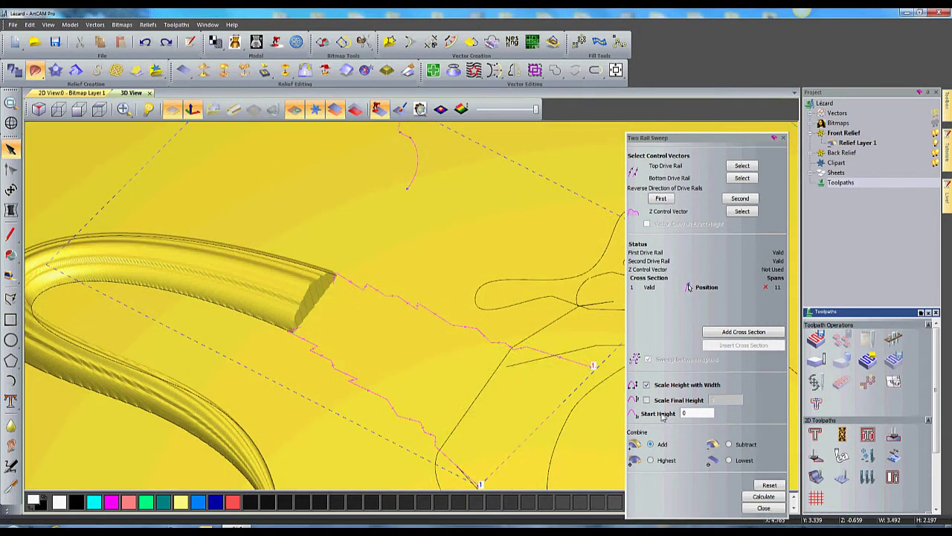
- Calculate the tail-base sweep with the combine mode set to Highest and finish the sweep
click(651, 460)
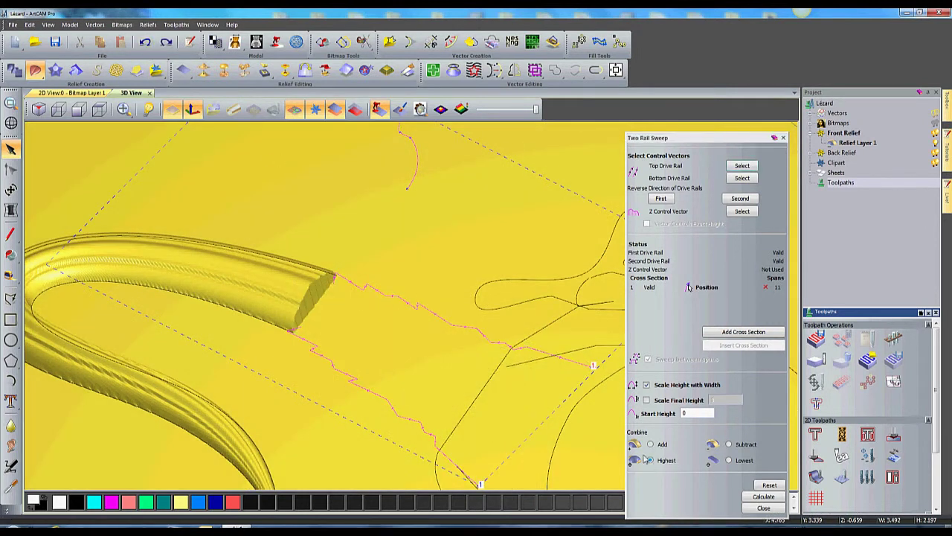
click(769, 499)
scroll(361, 270, down, 2)
drag(273, 331, 402, 406)
middle_drag(525, 355, 419, 317)
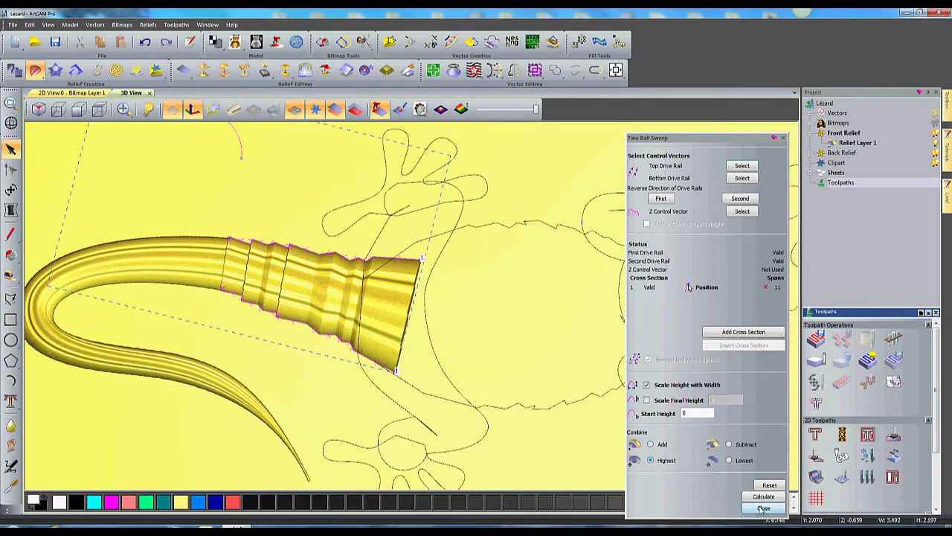
click(752, 507)
- Sweep the body between its two jagged side rails, using the upper scalloped arc as cross section and Highest as combine mode
click(563, 406)
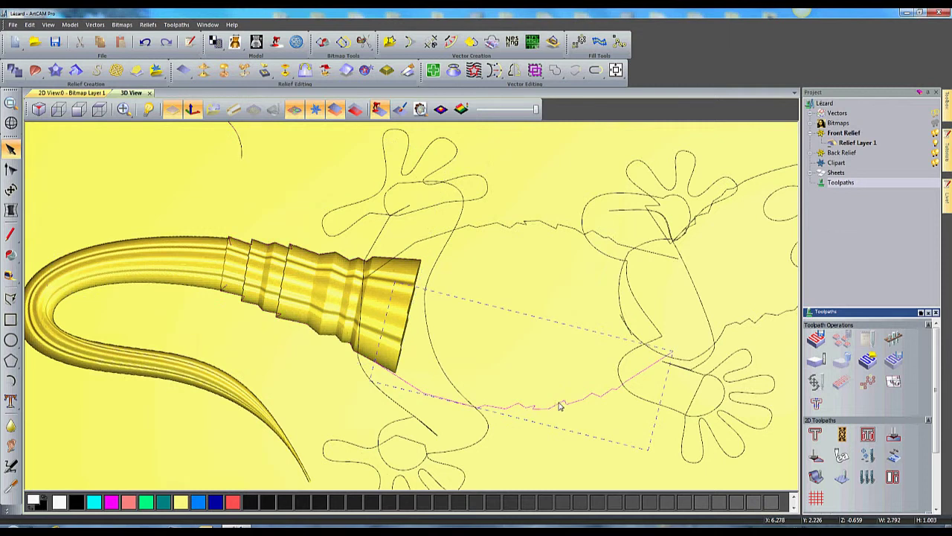
shift+click(505, 230)
middle_drag(496, 231, 459, 287)
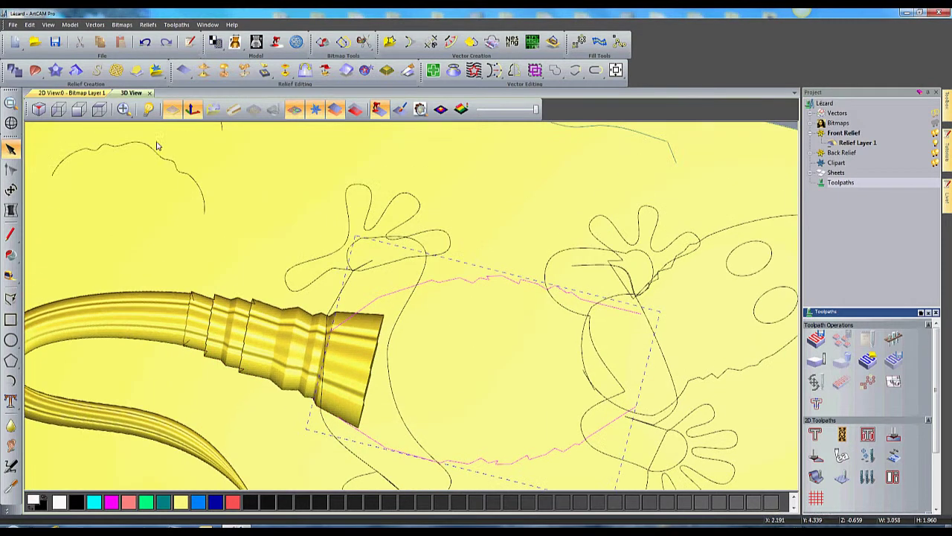
scroll(247, 288, down, 1)
shift+click(255, 151)
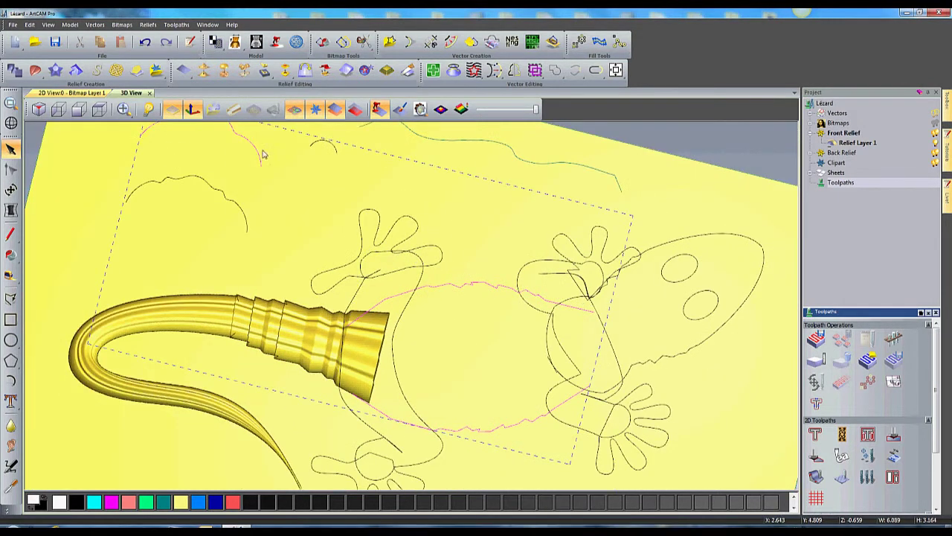
click(35, 70)
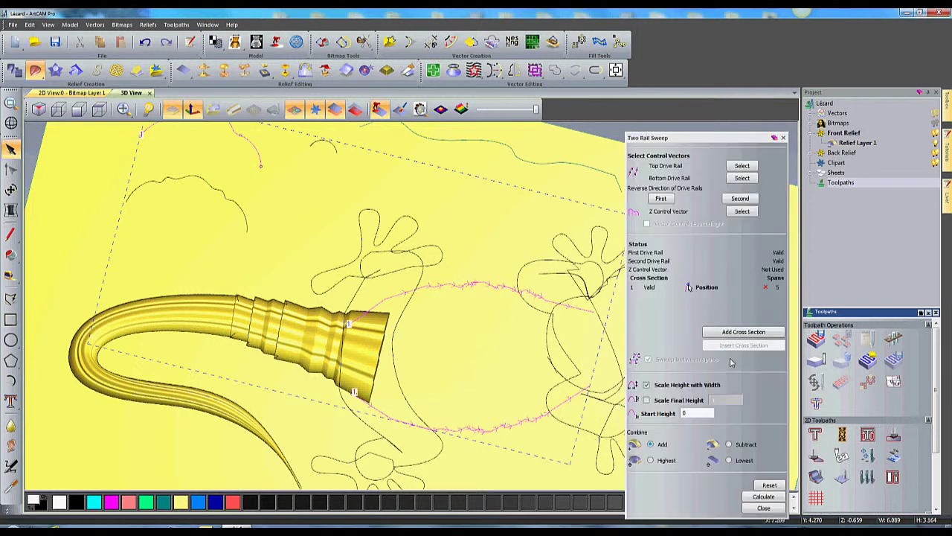
click(651, 460)
click(762, 496)
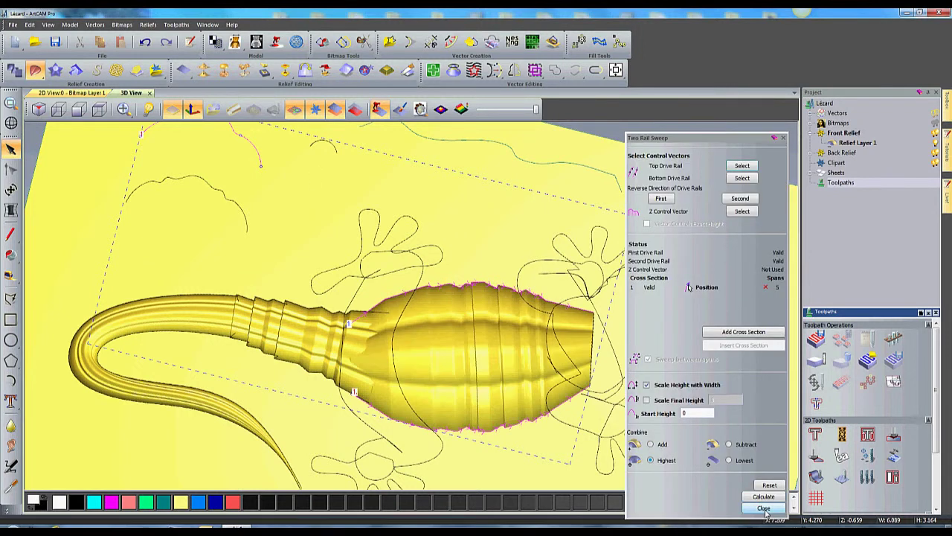
click(763, 508)
- Sweep the neck and head between their two outline rails, using the upper scalloped arc as cross section and Highest as combine mode
click(639, 367)
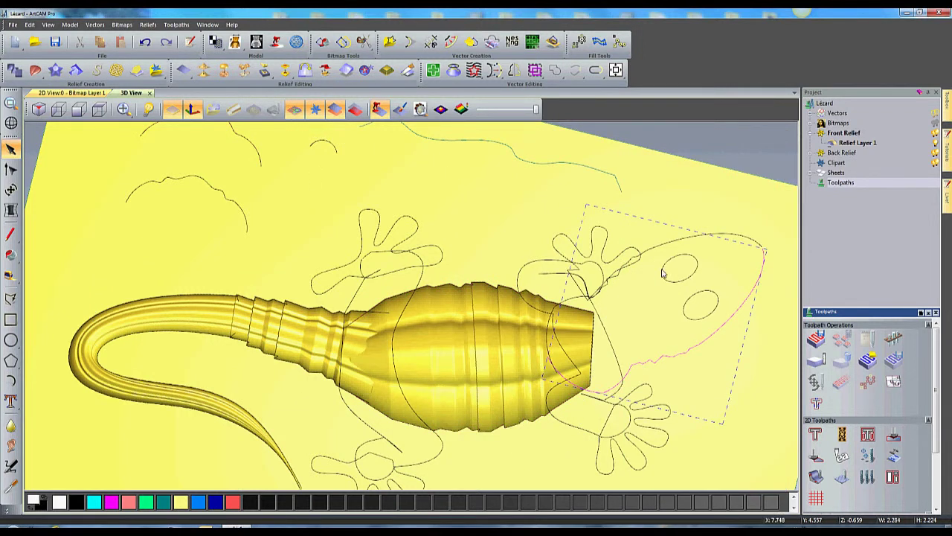
click(656, 250)
shift+click(251, 148)
click(35, 70)
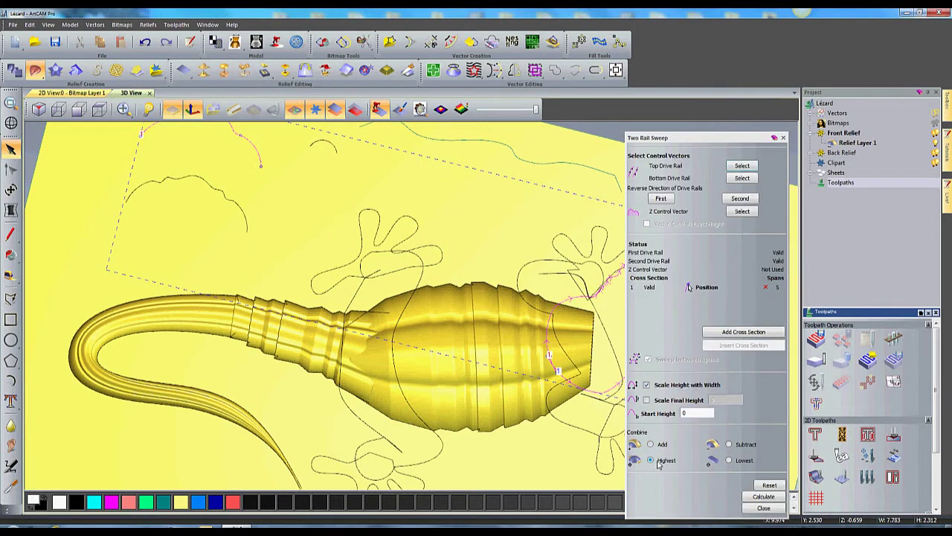
click(763, 497)
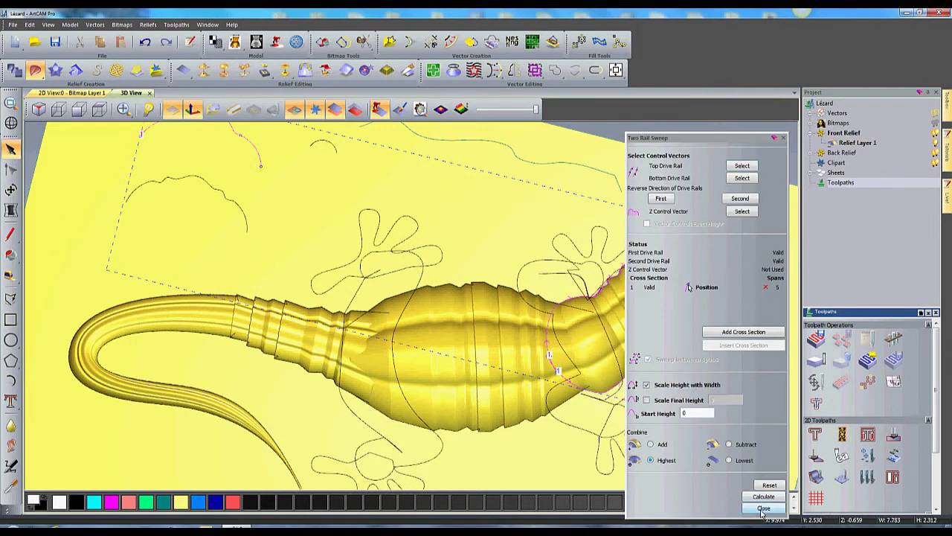
click(763, 509)
- Sweep the front legs between their two rails, using the small plain arc as cross section and Highest as combine mode
click(593, 415)
click(575, 430)
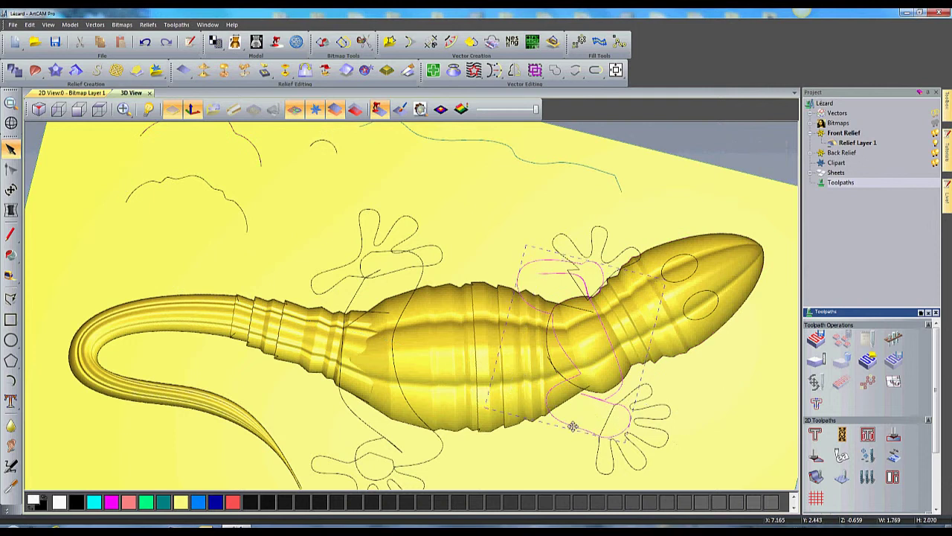
shift+click(316, 145)
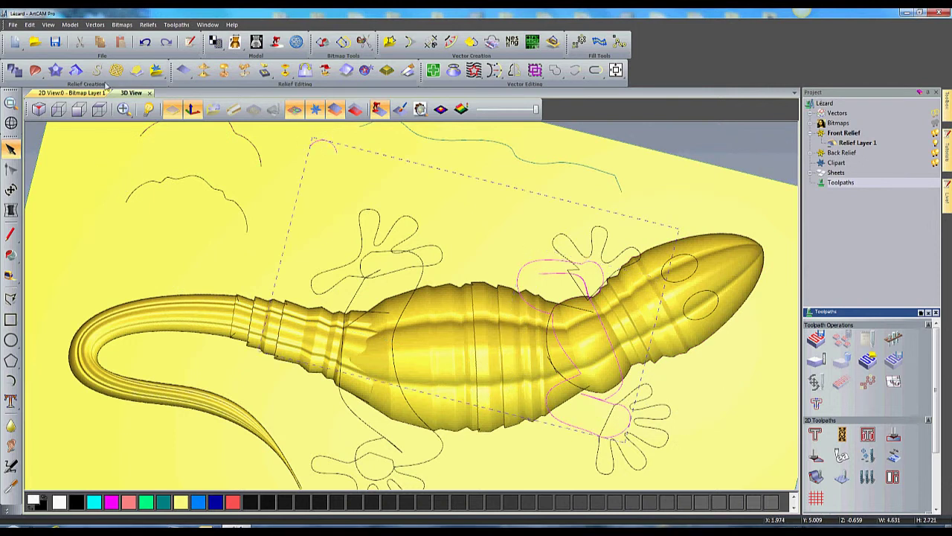
click(35, 70)
click(651, 460)
click(762, 496)
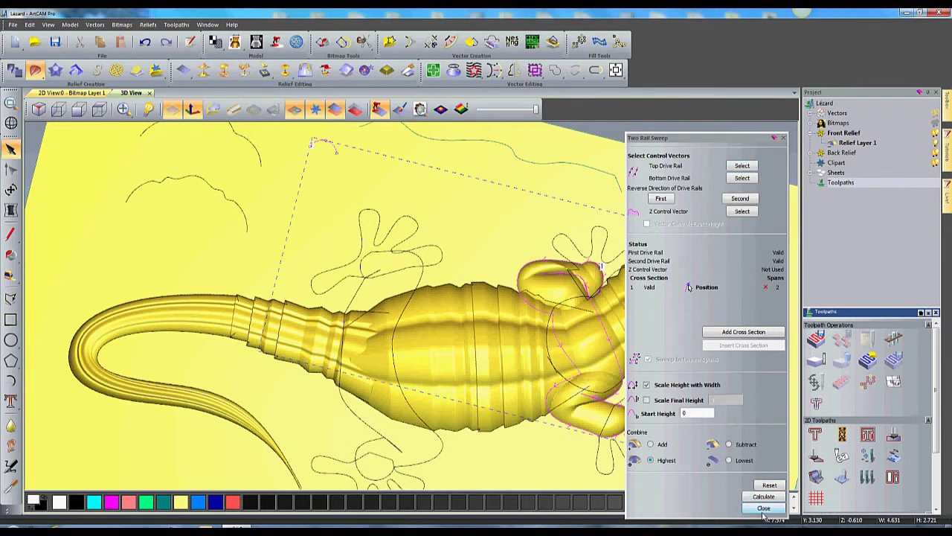
click(763, 508)
- Sweep the hind legs between their two rails, using the small plain arc as cross section
click(442, 450)
shift+click(335, 274)
shift+click(321, 144)
click(35, 70)
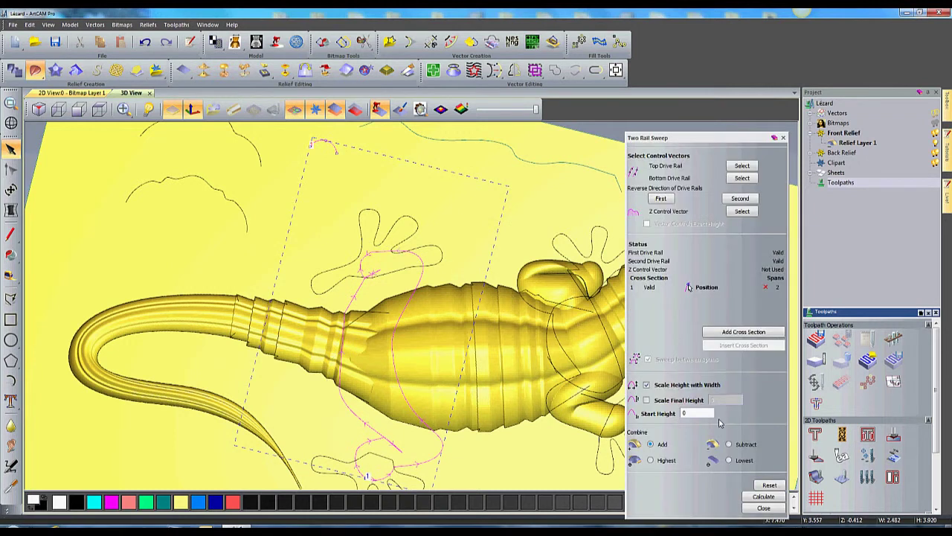
click(770, 498)
click(763, 508)
- Select the outlines of all four feet and open the Shape Editor for them
drag(468, 240, 597, 400)
middle_drag(597, 399, 583, 364)
click(585, 365)
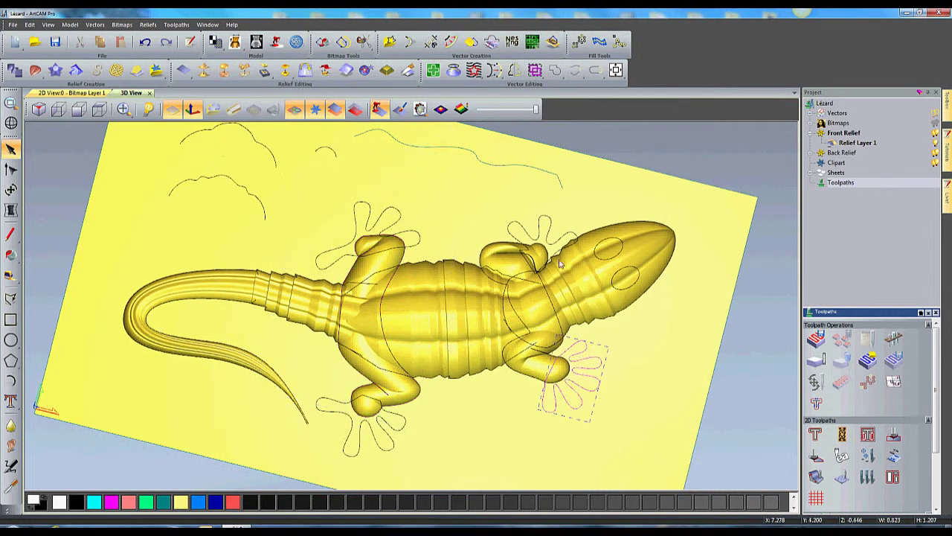
shift+click(550, 234)
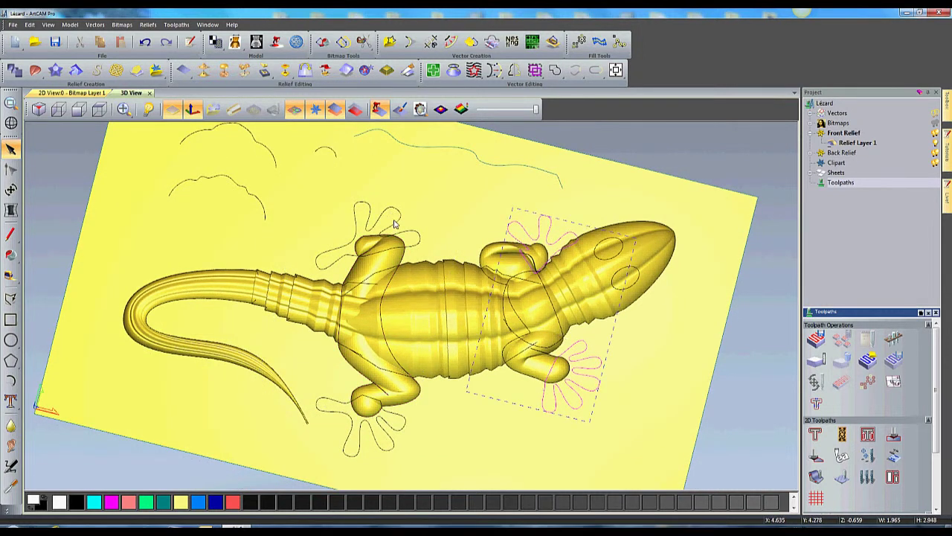
shift+click(396, 225)
shift+click(337, 404)
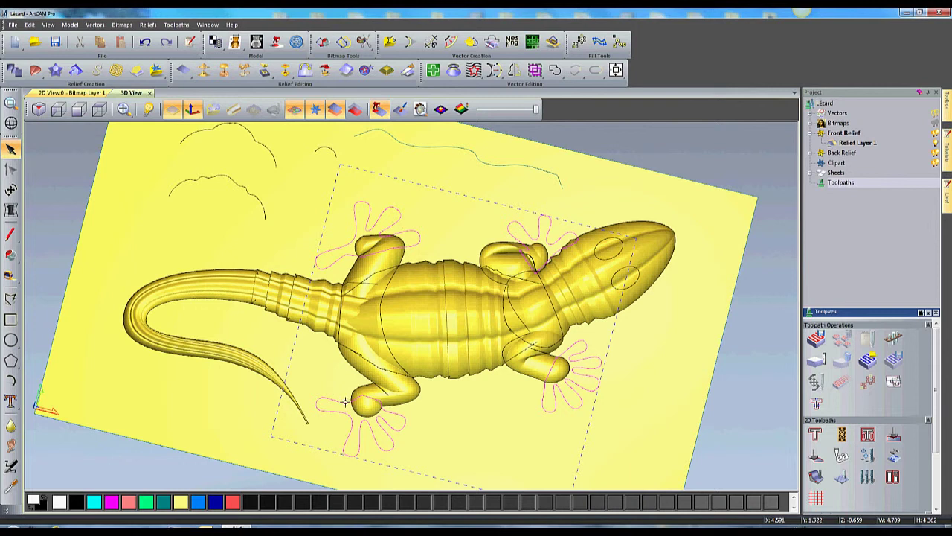
key(F12)
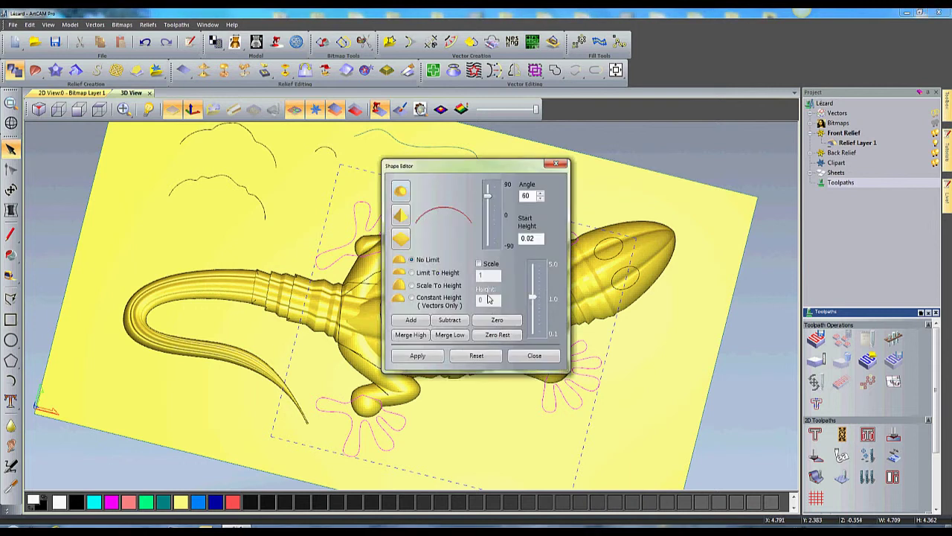
- Merge High a rounded shape onto the feet with a 60 degree angle, 0.02 start height and no height limit
drag(482, 172, 197, 150)
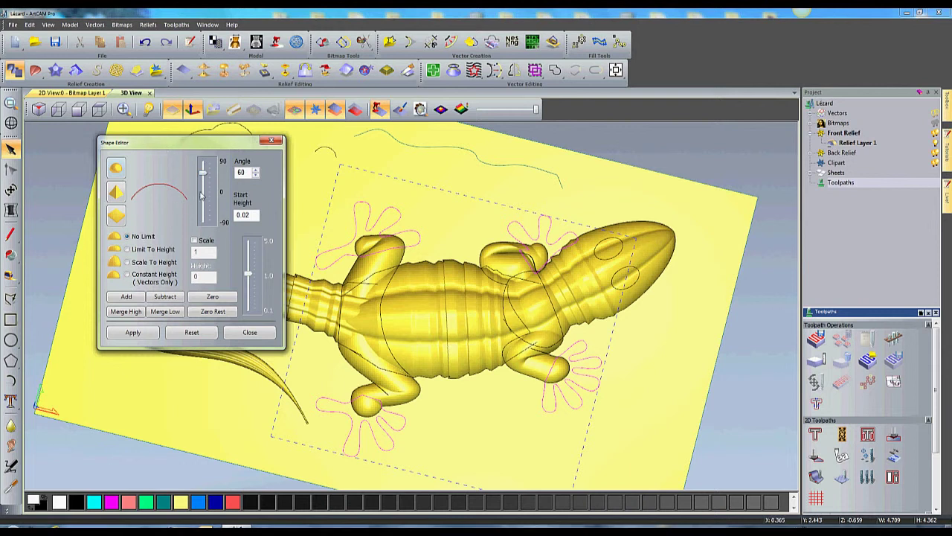
mouse_move(203, 173)
mouse_down()
mouse_move(206, 220)
mouse_move(206, 169)
mouse_up()
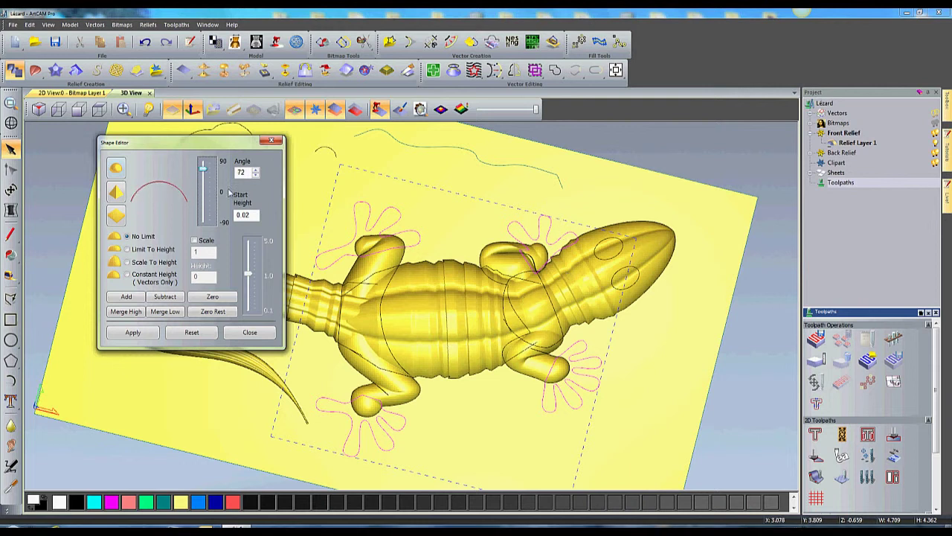
click(208, 175)
click(255, 215)
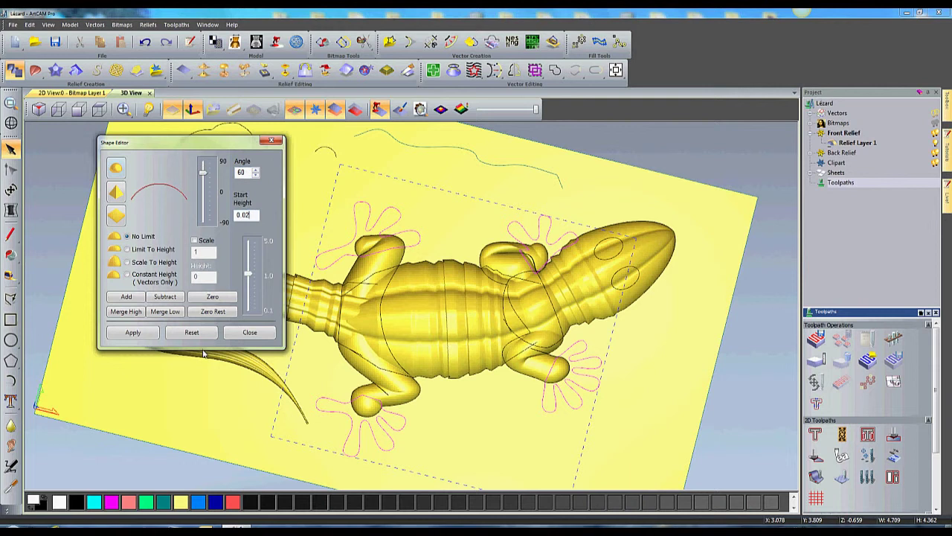
click(127, 312)
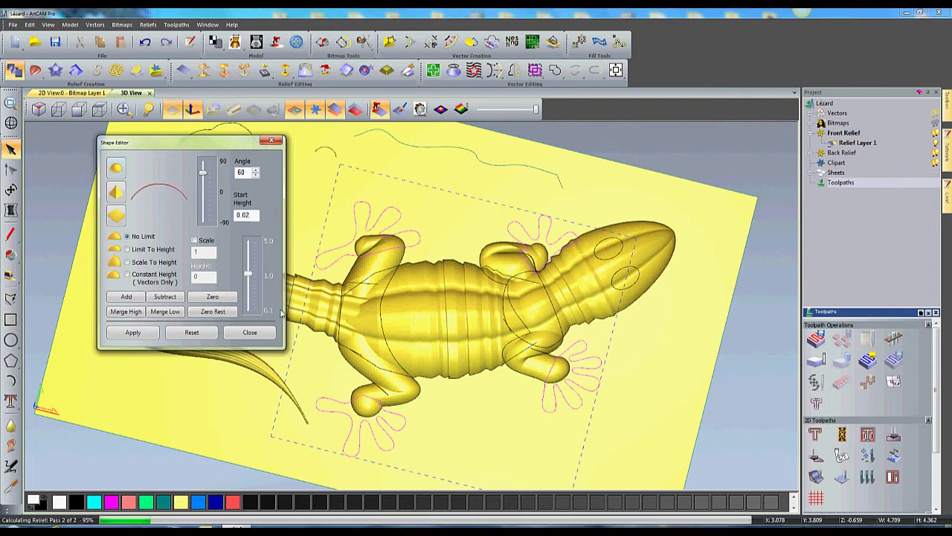
click(250, 333)
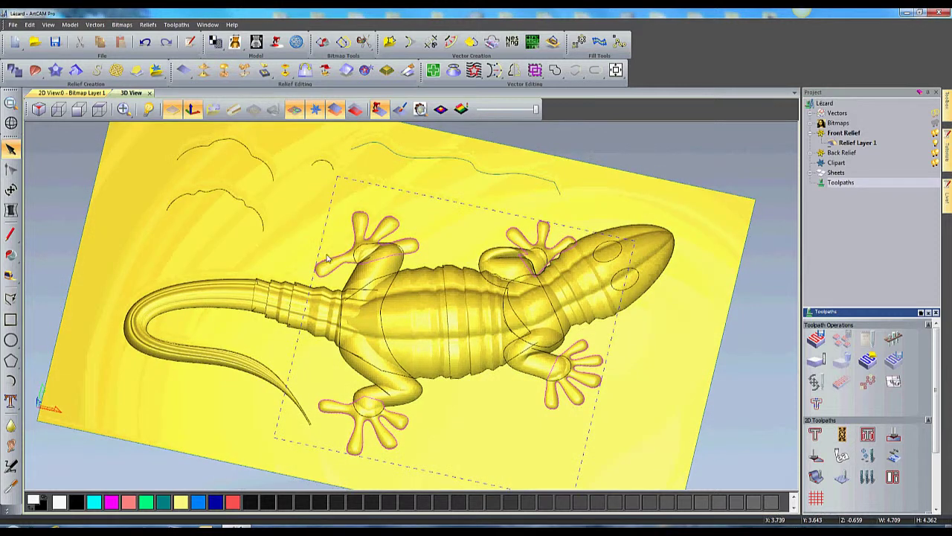
scroll(328, 258, up, 5)
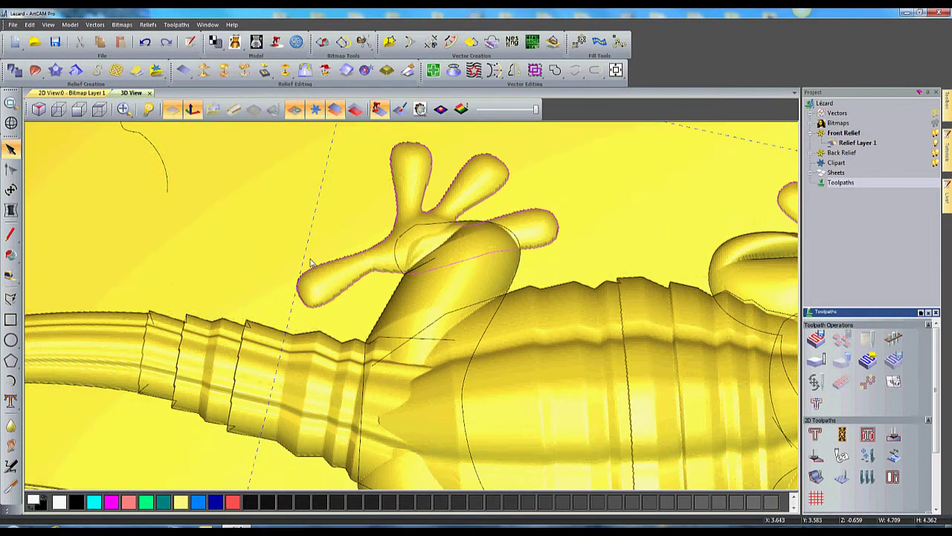
- Hide the vectors so the complete lizard relief can be viewed on its own
scroll(349, 274, down, 6)
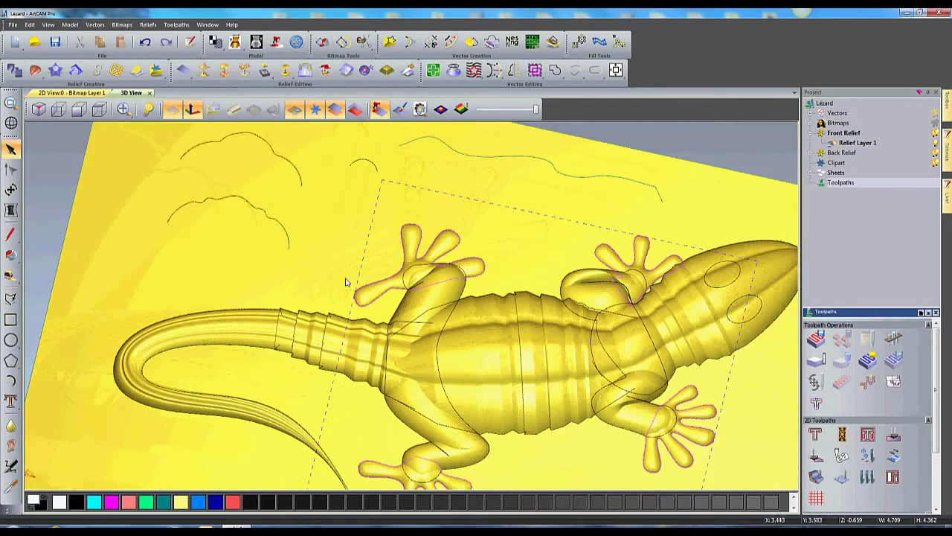
middle_drag(598, 418, 513, 382)
click(294, 109)
scroll(408, 360, down, 3)
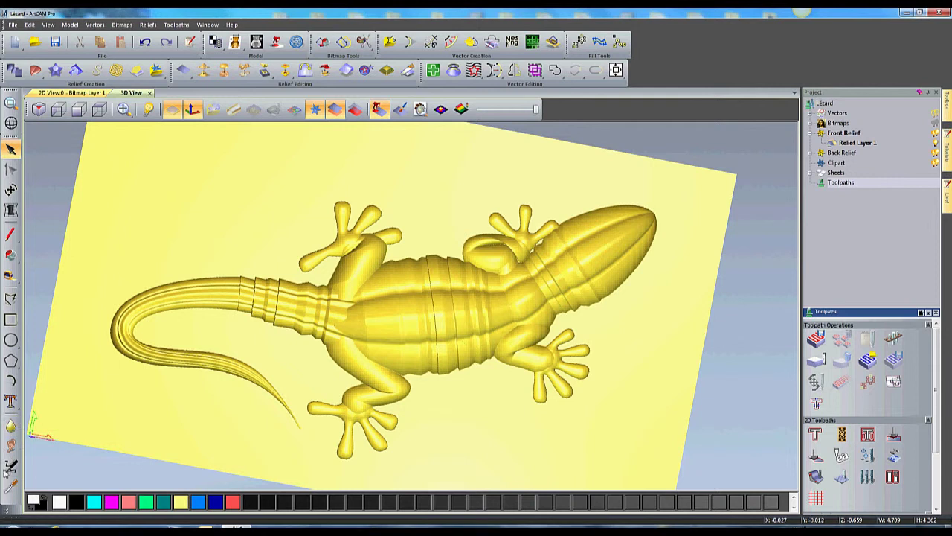
- Smooth the lower hind leg's joints with its foot and the body, and set the smoothing brush radius to 17 pixels
click(10, 426)
scroll(368, 402, up, 5)
mouse_move(362, 390)
mouse_down()
mouse_move(319, 395)
mouse_move(354, 389)
mouse_move(301, 386)
mouse_move(324, 395)
mouse_move(346, 383)
mouse_move(281, 368)
mouse_move(346, 363)
mouse_move(436, 319)
mouse_move(379, 319)
mouse_move(396, 326)
mouse_move(428, 315)
mouse_move(383, 344)
mouse_up()
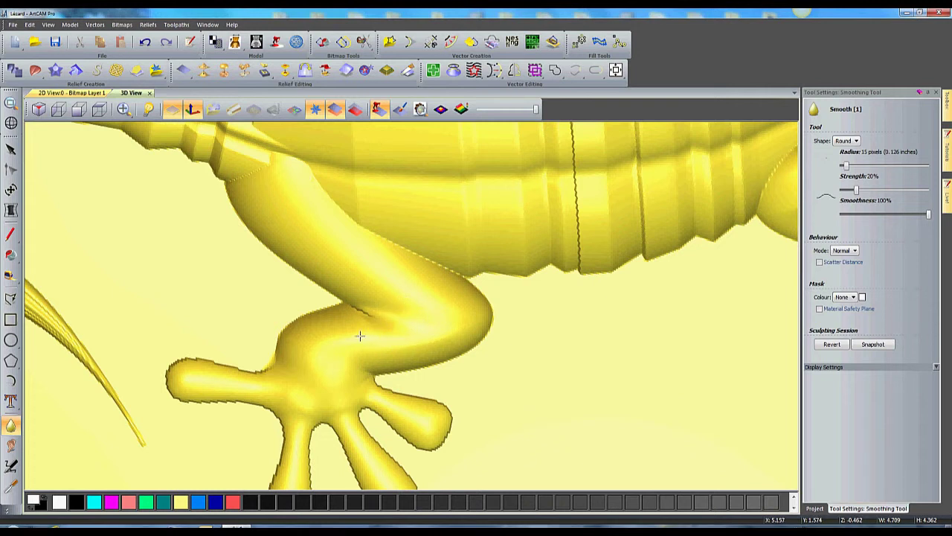
scroll(299, 257, down, 1)
mouse_move(298, 198)
mouse_down()
mouse_move(290, 148)
mouse_move(320, 152)
mouse_up()
scroll(270, 291, up, 1)
scroll(269, 292, up, 1)
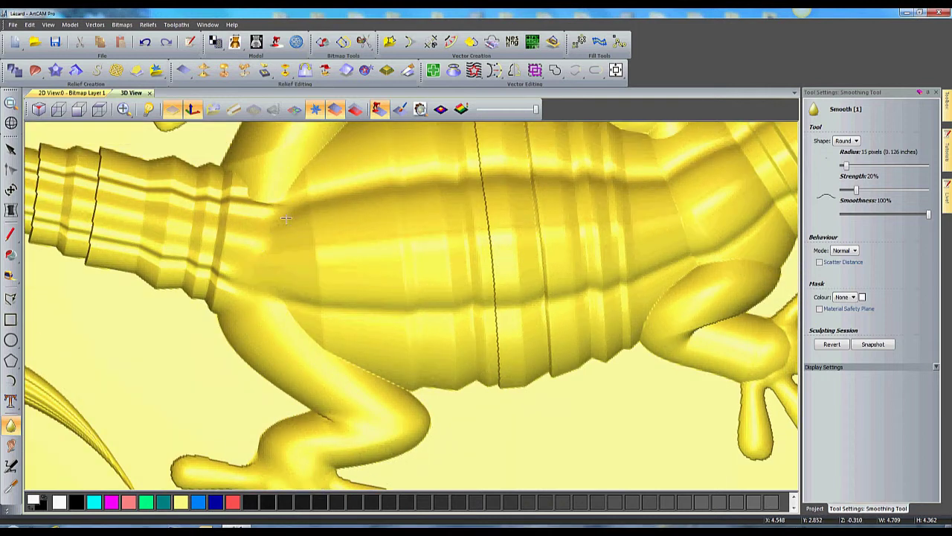
scroll(286, 223, down, 3)
scroll(388, 436, up, 2)
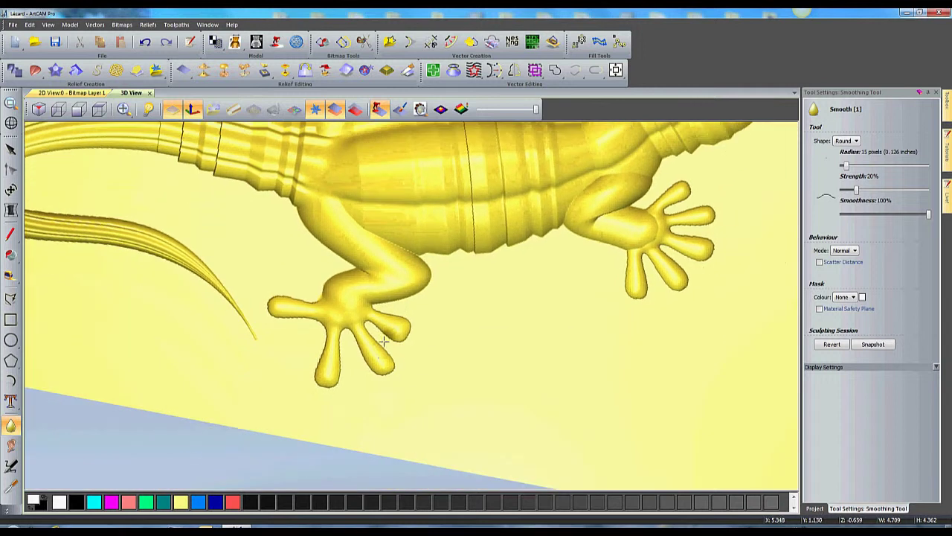
ctrl+scroll(376, 357, up, 2)
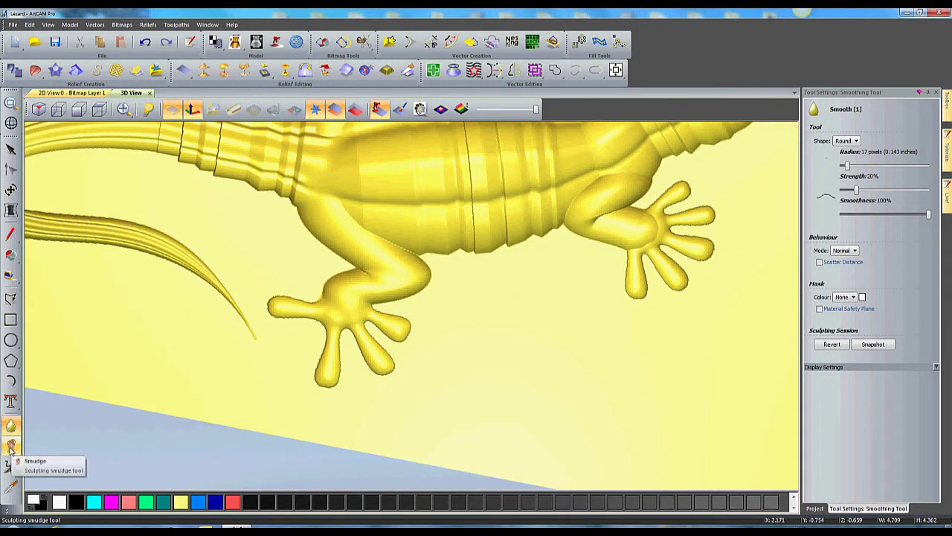
- Smudge the toes of the lower hind foot outward with a round brush of 26 pixels radius and 50% strength
click(10, 444)
scroll(389, 382, up, 3)
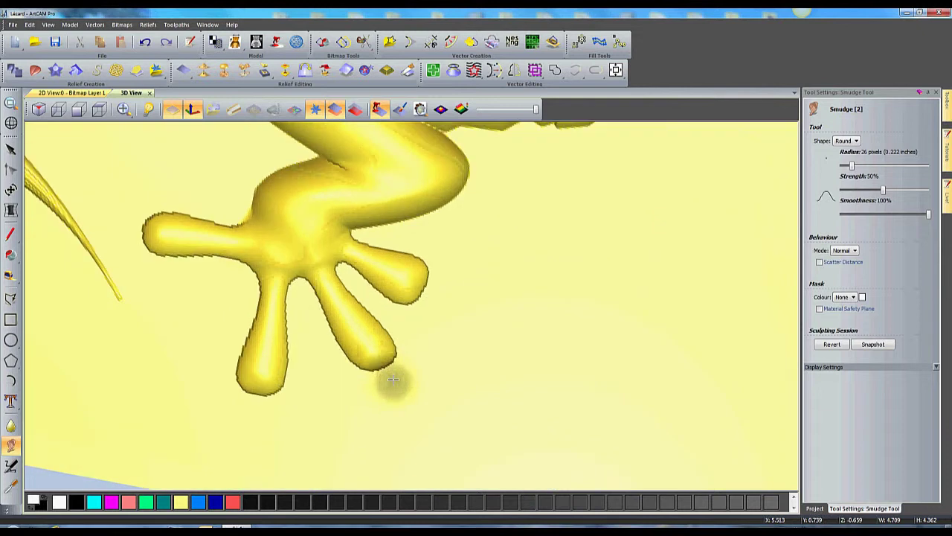
mouse_move(372, 343)
mouse_down()
mouse_move(364, 339)
mouse_move(447, 437)
mouse_move(366, 344)
mouse_move(394, 389)
mouse_move(378, 343)
mouse_move(416, 408)
mouse_move(396, 269)
mouse_move(466, 304)
mouse_move(390, 272)
mouse_move(465, 307)
mouse_move(406, 277)
mouse_move(447, 313)
mouse_up()
mouse_move(243, 378)
mouse_down()
mouse_move(238, 442)
mouse_move(252, 390)
mouse_move(235, 450)
mouse_up()
mouse_move(191, 231)
mouse_down()
mouse_move(122, 223)
mouse_move(109, 157)
mouse_move(145, 221)
mouse_move(111, 157)
mouse_move(122, 208)
mouse_move(165, 218)
mouse_up()
scroll(362, 361, down, 4)
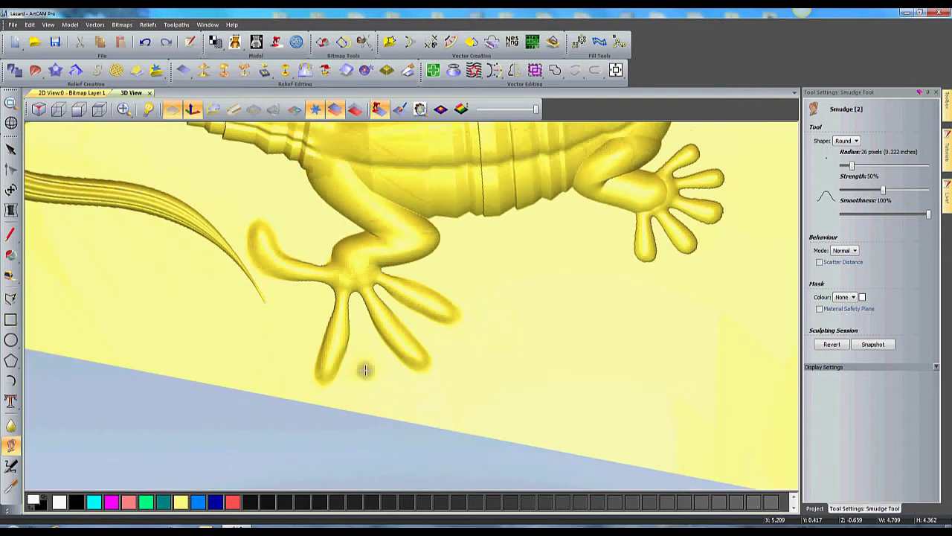
- Create a vector boundary around the composite relief without height range or smoothing, and show the vectors again
middle_drag(467, 222, 402, 301)
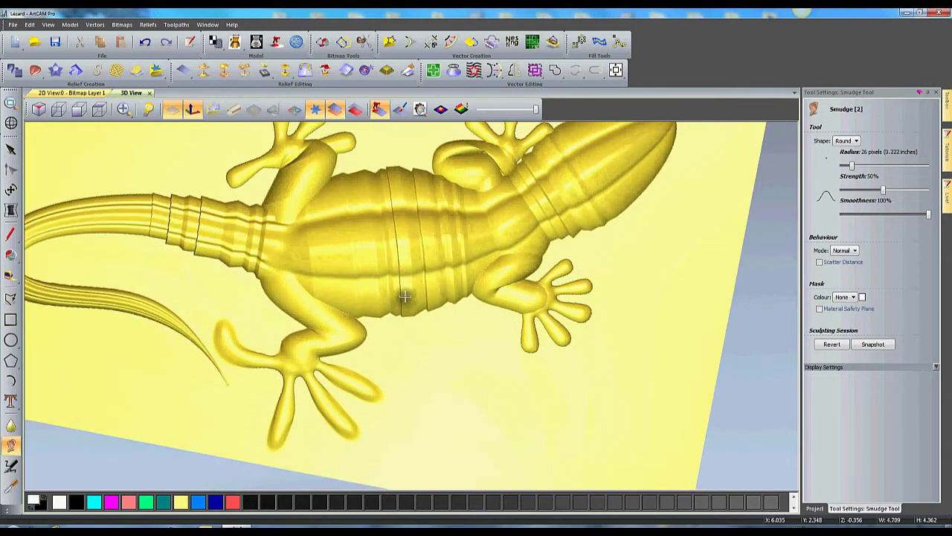
scroll(386, 363, down, 1)
middle_drag(453, 227, 455, 245)
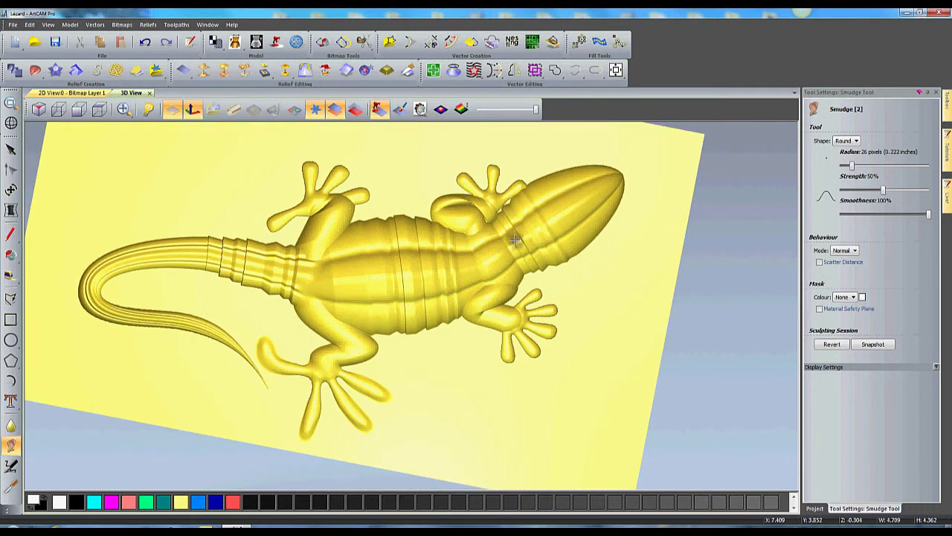
click(553, 46)
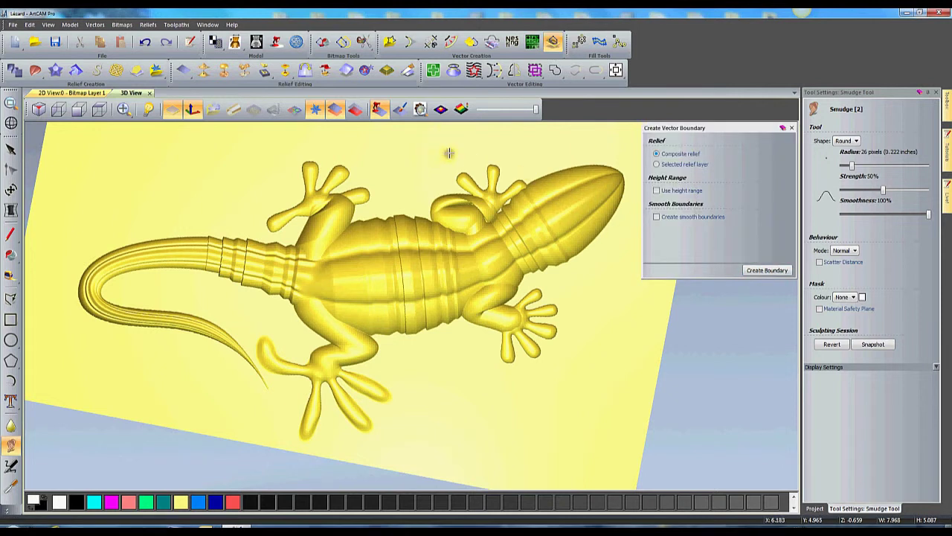
click(295, 109)
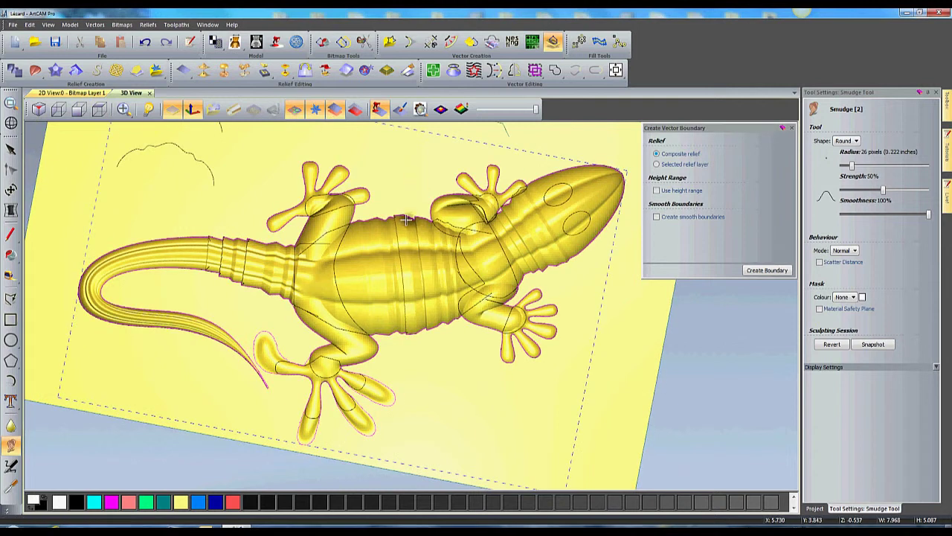
click(8, 149)
click(792, 129)
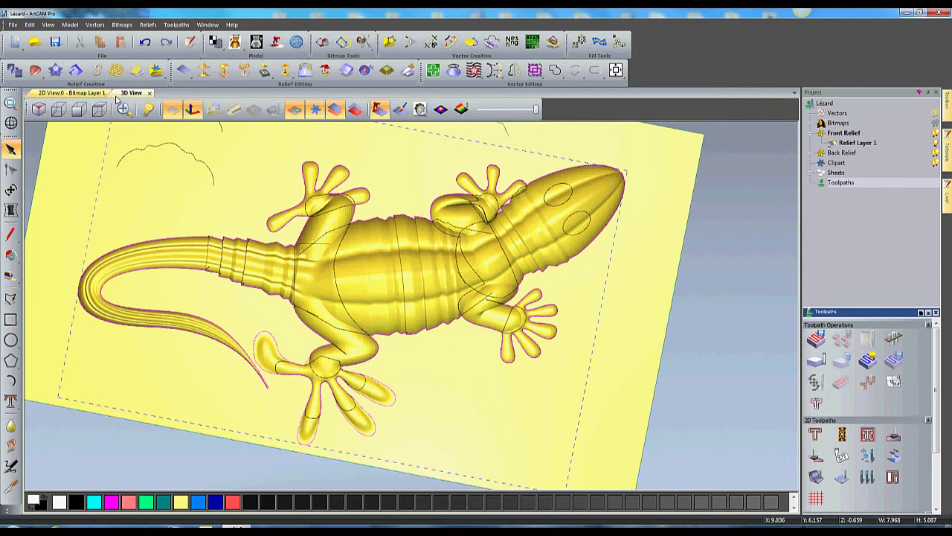
- Add a sphere texture of size 0.04 and Z height 0.02 inside the selected lizard boundary vector, with 100% X and Y spacing
click(225, 72)
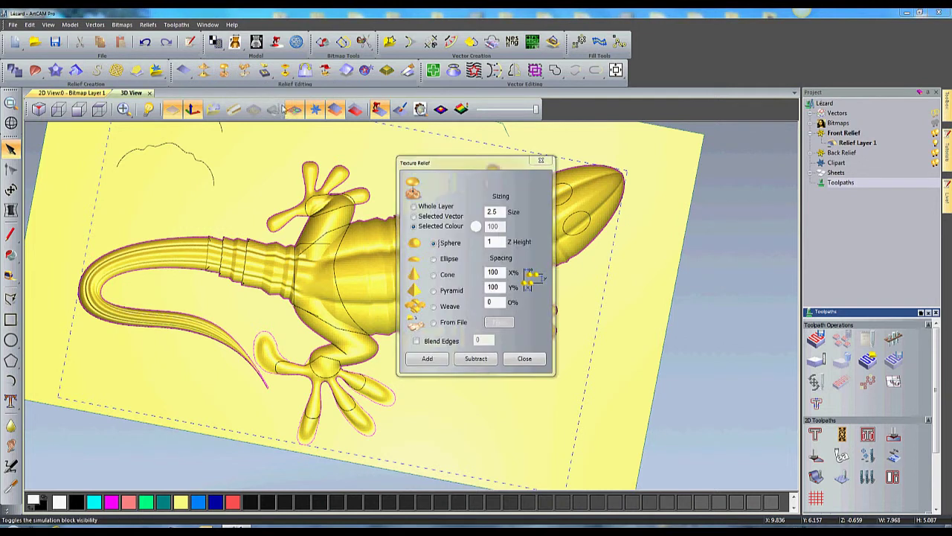
drag(455, 164, 374, 129)
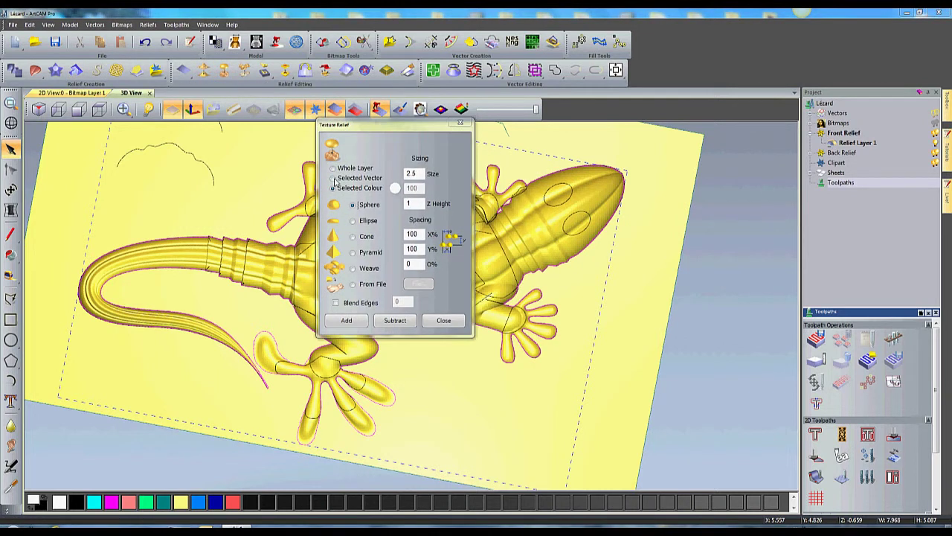
click(333, 178)
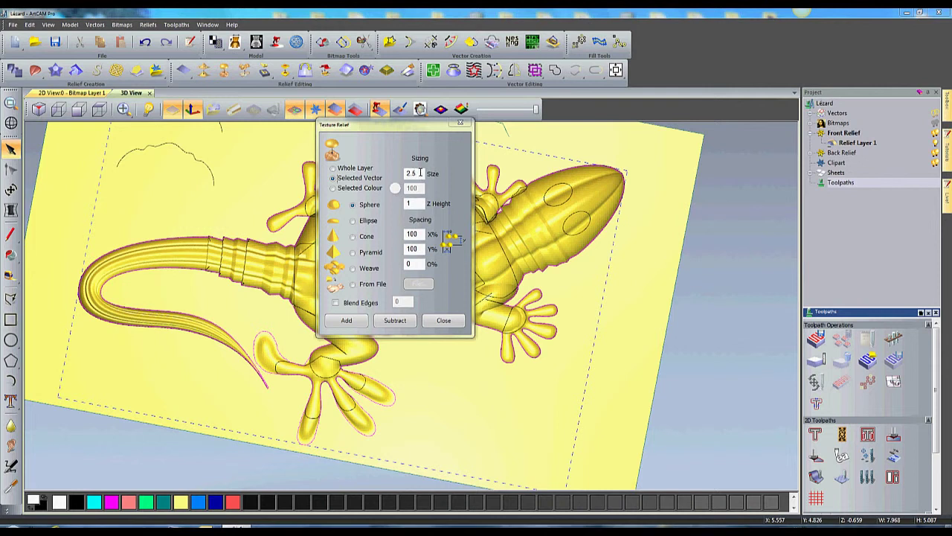
drag(421, 174, 350, 171)
key(BackSpace)
double_click(414, 204)
text(0.02)
click(333, 177)
click(347, 320)
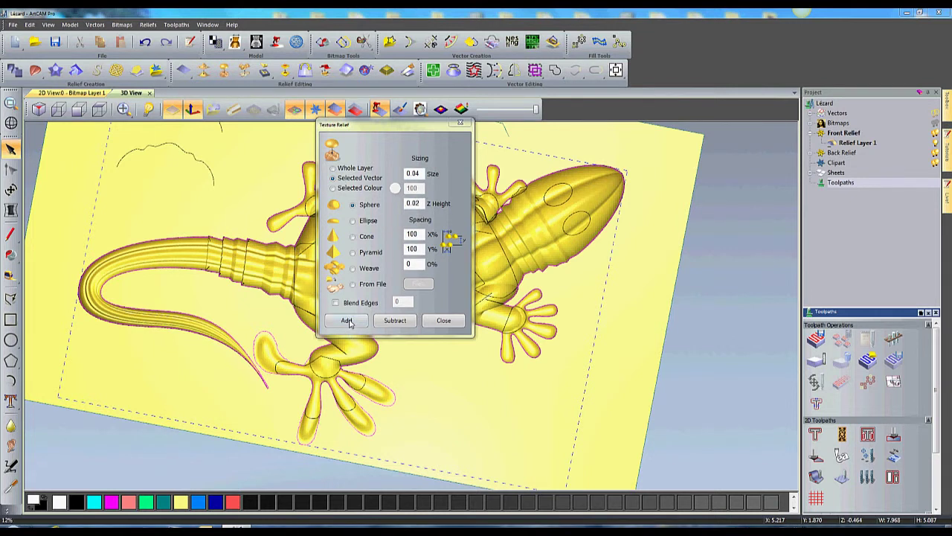
click(447, 321)
- Select both eye outlines on the head and Merge High a rounded shape with a 60 degree angle and 0.3 start height
drag(413, 374, 424, 357)
scroll(431, 357, up, 2)
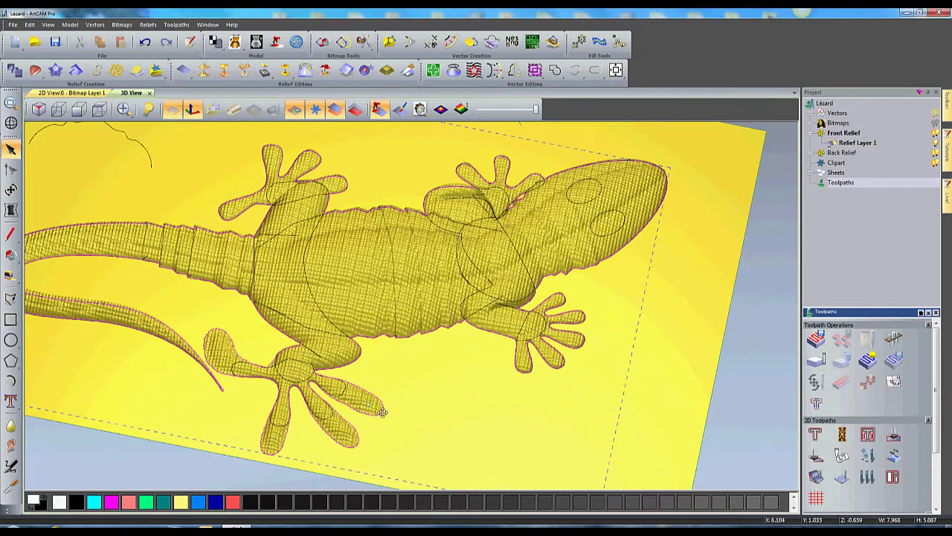
scroll(385, 416, up, 2)
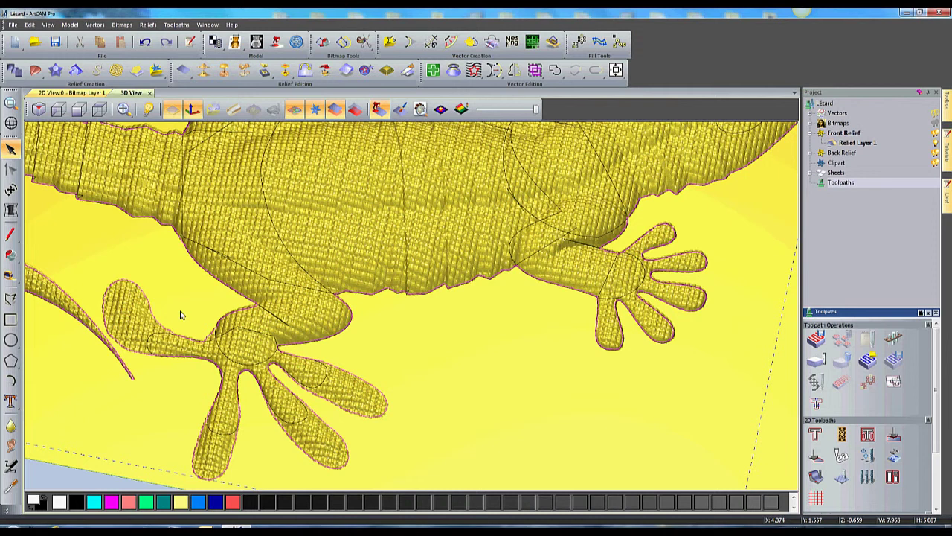
scroll(185, 318, down, 3)
scroll(512, 212, up, 3)
scroll(520, 217, up, 1)
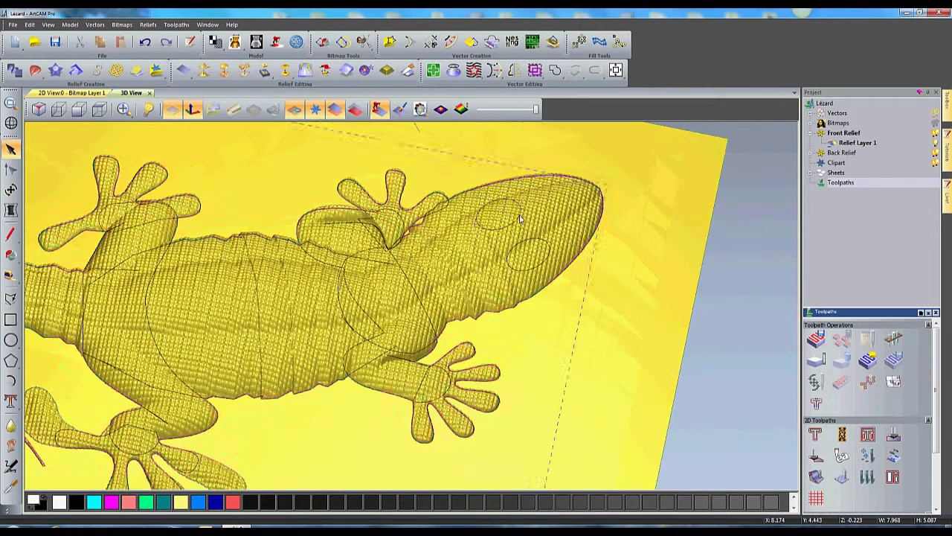
click(509, 225)
shift+click(541, 239)
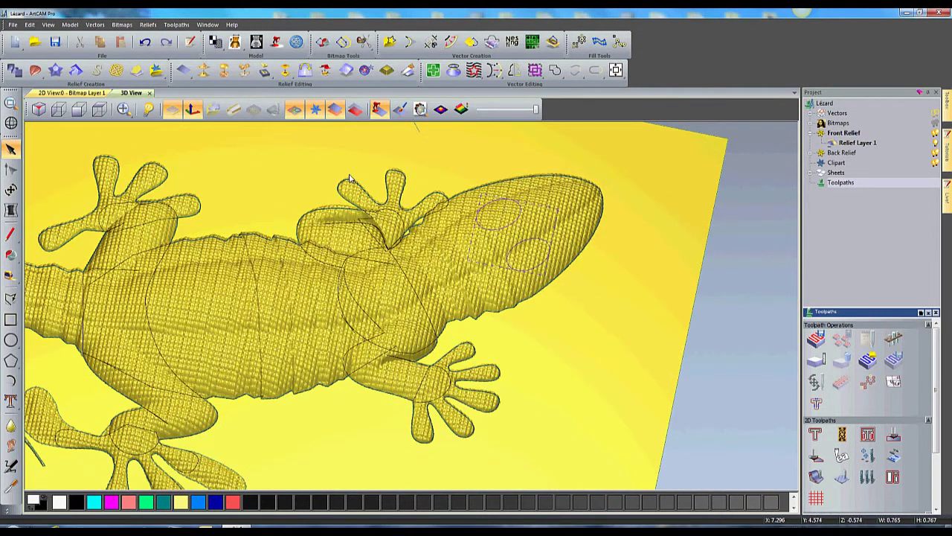
key(F12)
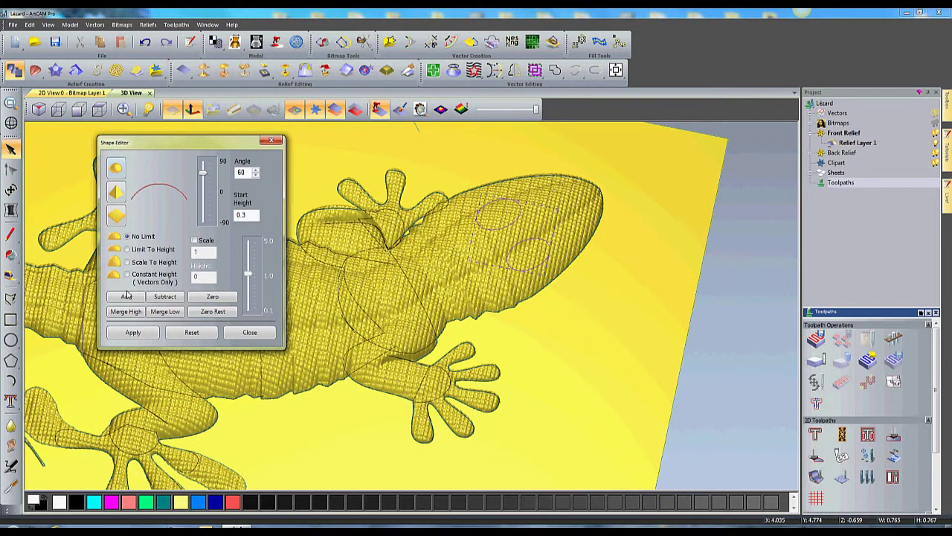
click(126, 312)
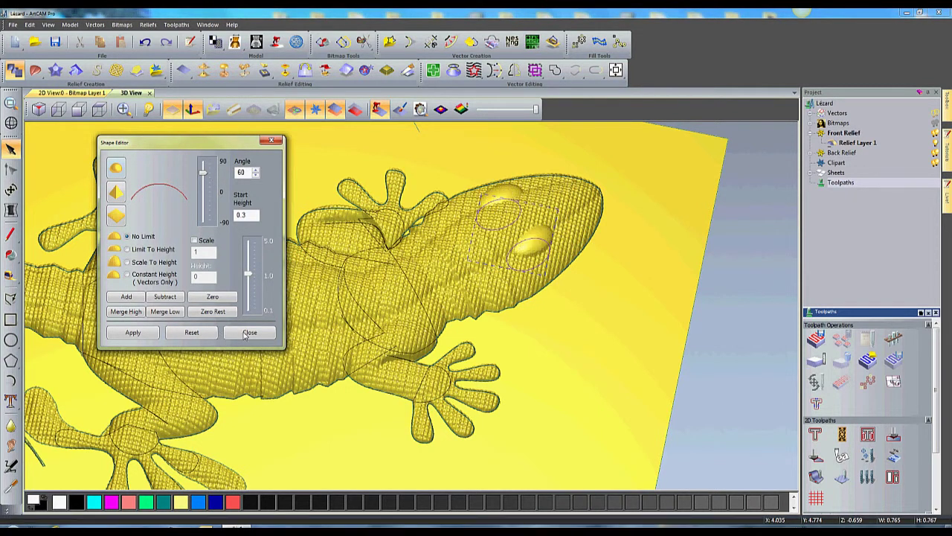
click(250, 332)
- Add a new relief layer to the Front Relief
drag(420, 199, 544, 310)
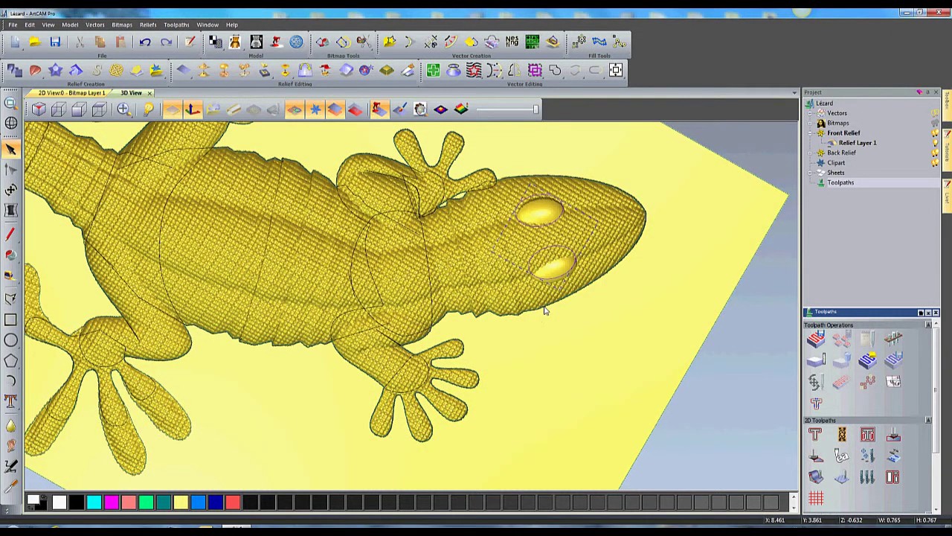
drag(528, 244, 391, 254)
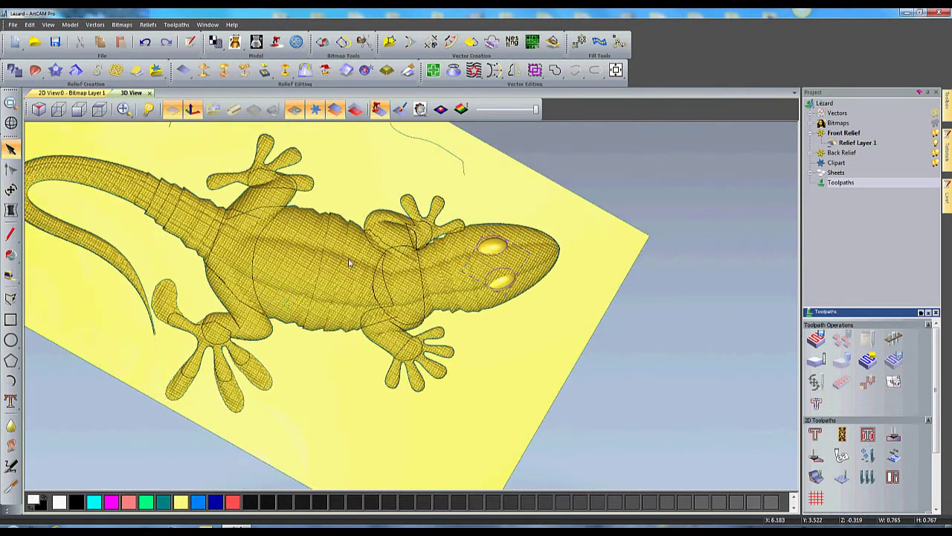
drag(337, 340, 670, 378)
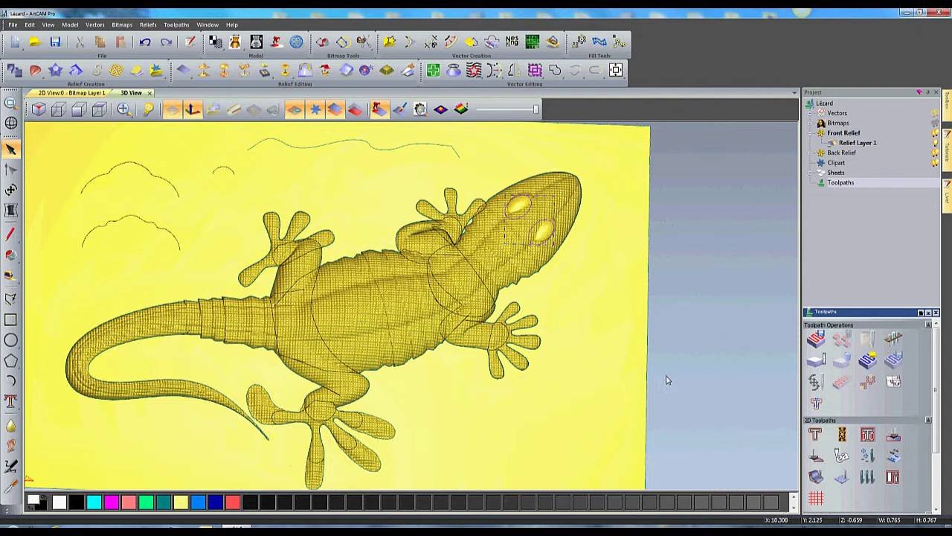
drag(554, 356, 447, 359)
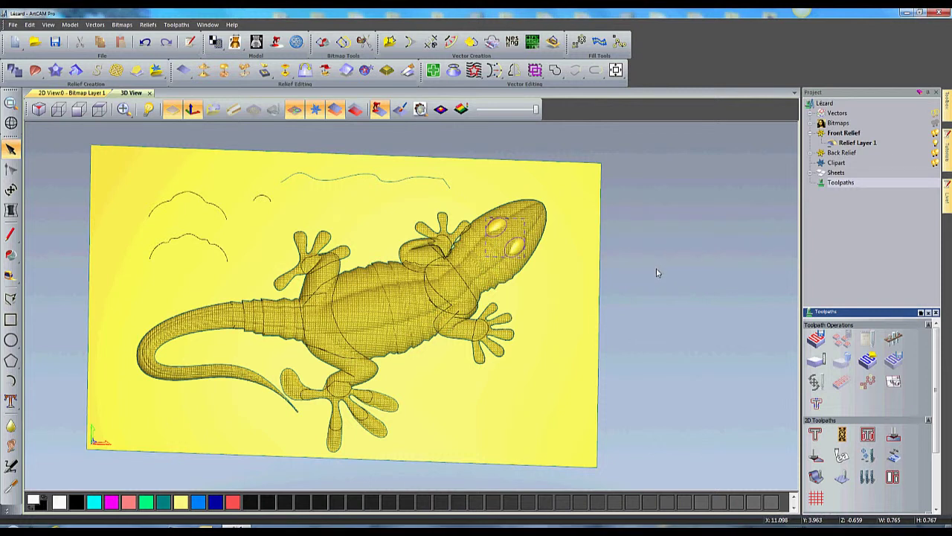
click(842, 133)
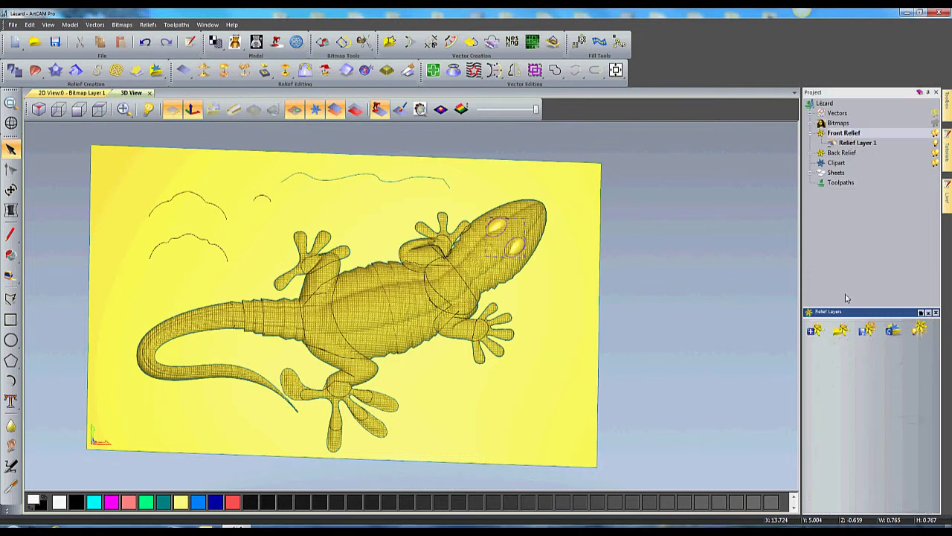
click(815, 330)
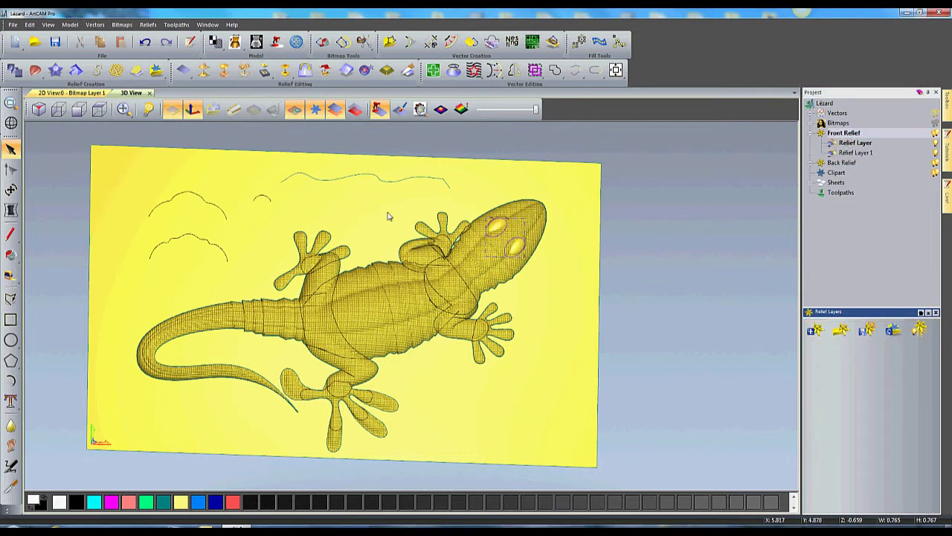
- Draw a circle of about 0.71 inch radius overlapping the upper hind foot and add a 45 degree rounded shape with 0 start height
click(10, 340)
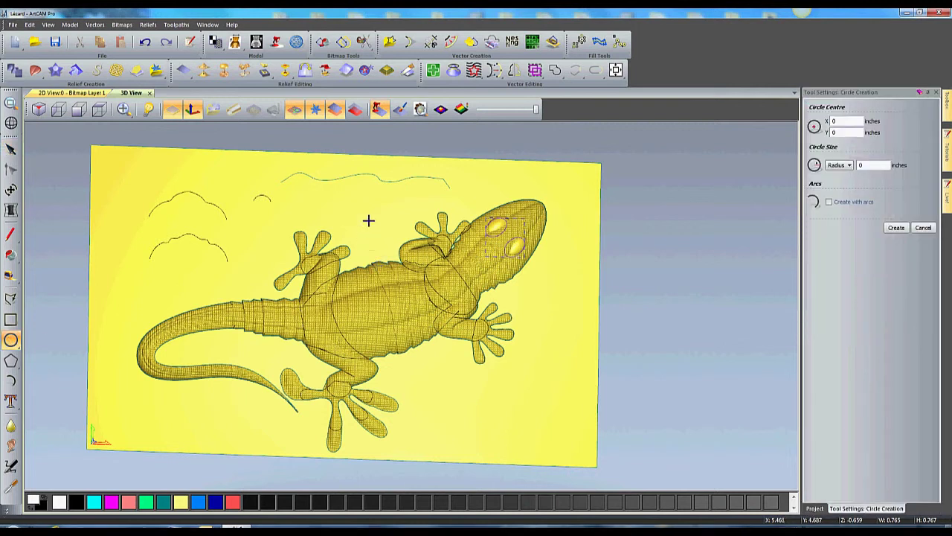
drag(326, 203, 313, 177)
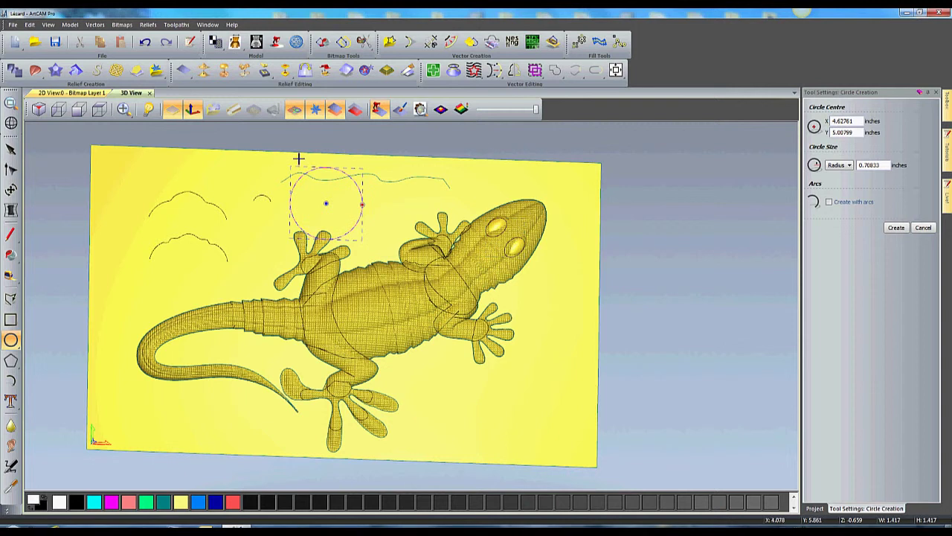
key(F12)
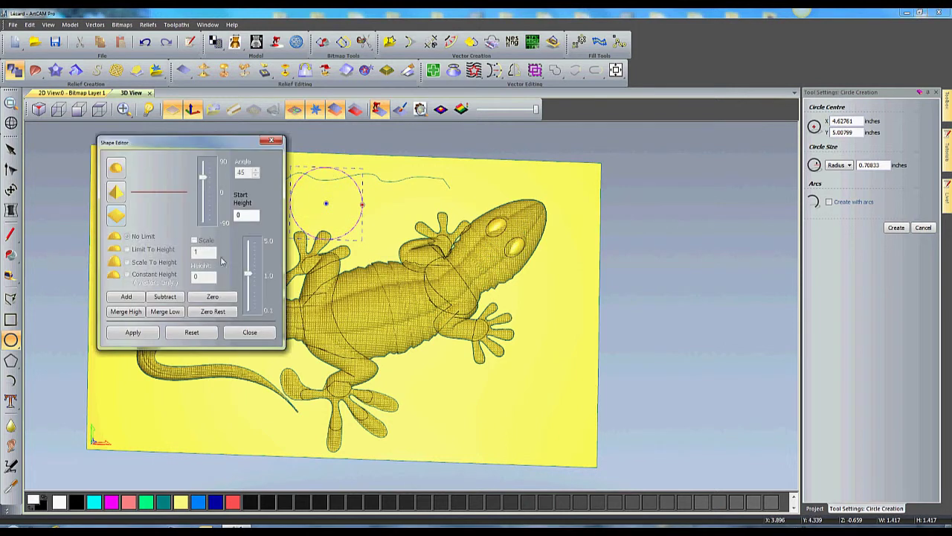
click(116, 169)
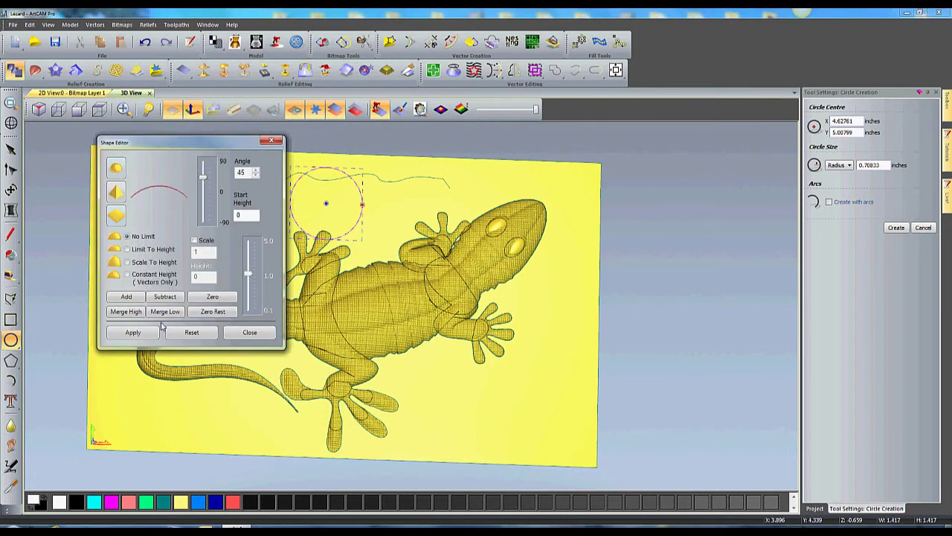
click(126, 297)
click(249, 332)
drag(329, 438, 320, 233)
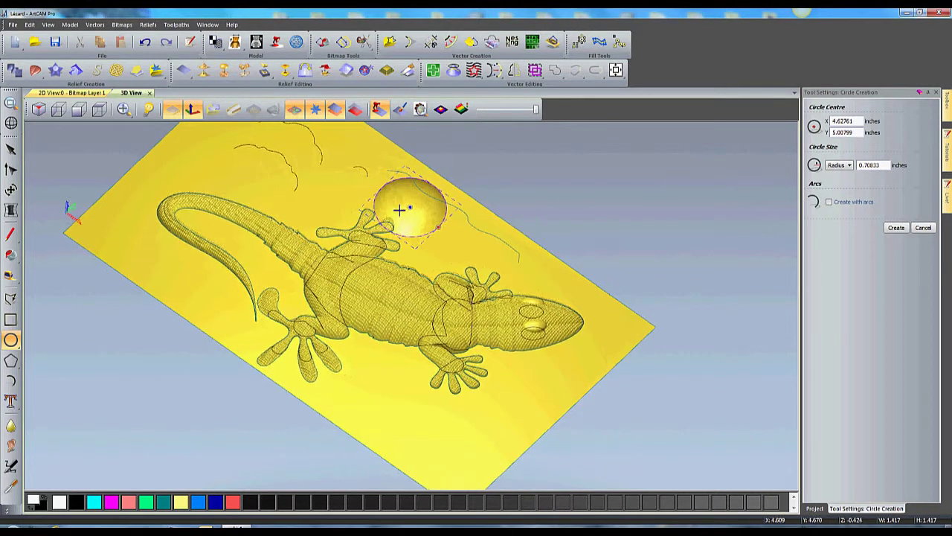
scroll(396, 220, up, 6)
middle_drag(503, 384, 446, 282)
scroll(451, 276, up, 3)
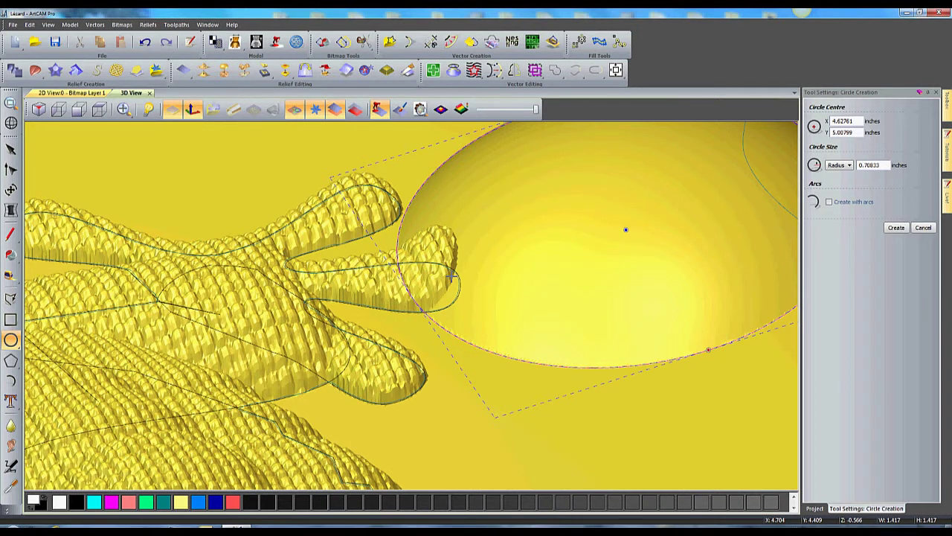
- Close the circle creation tool and set the combine mode of the Front Relief's Relief Layer to Merge High
click(923, 227)
drag(493, 245, 636, 255)
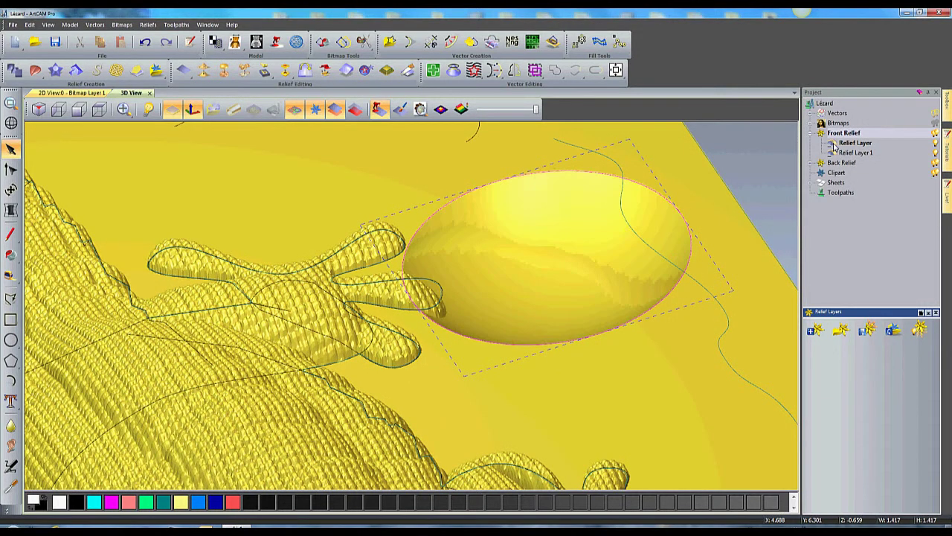
click(834, 146)
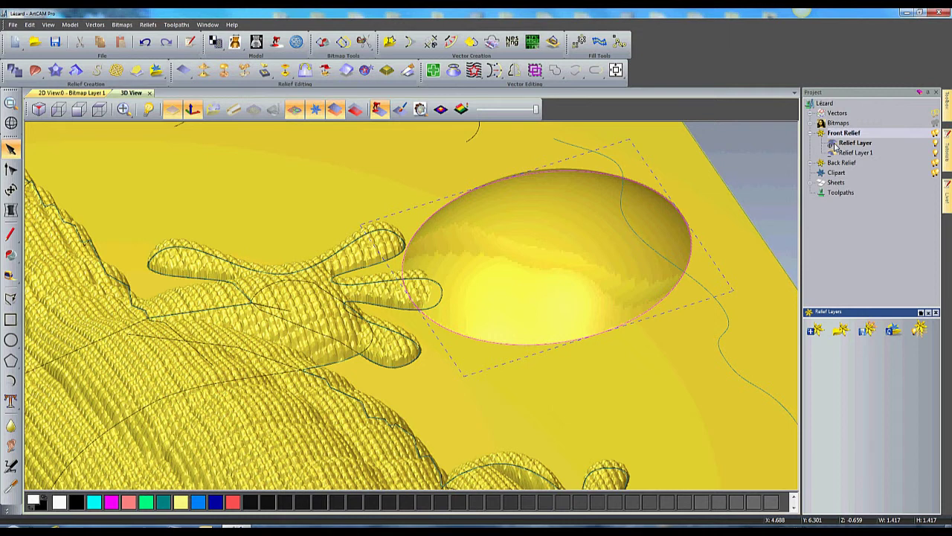
- Examine how the sphere blends with the lizard's hind foot from several angles, toggling the Relief Layer's visibility and checking its combine mode
drag(232, 306, 313, 342)
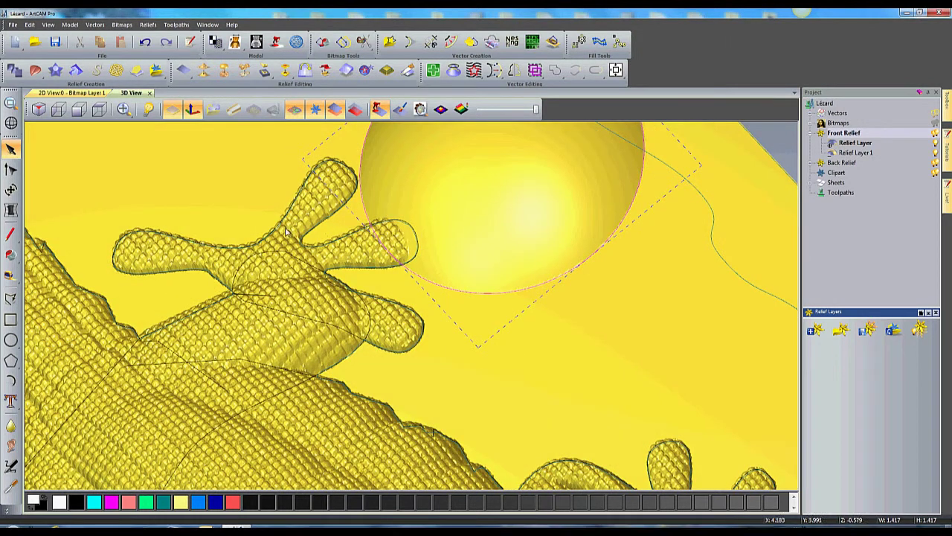
scroll(382, 254, down, 2)
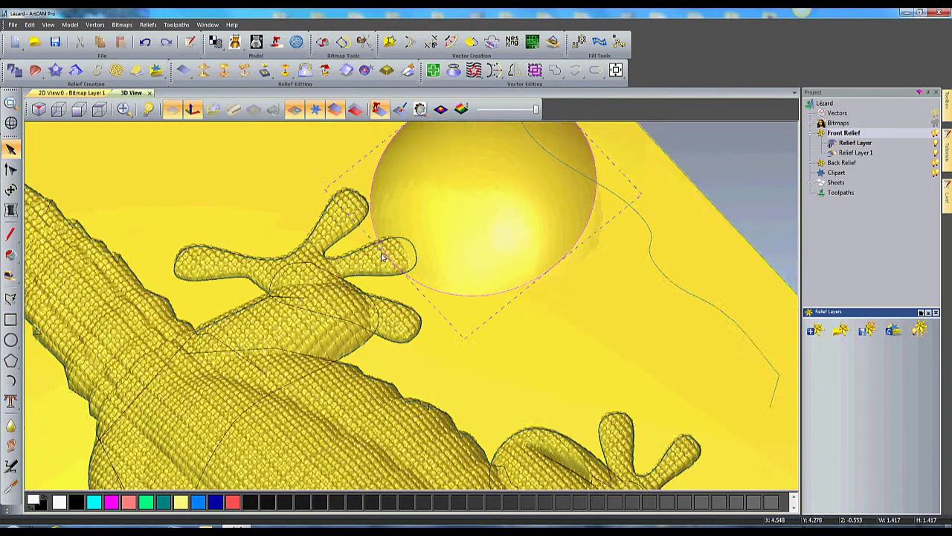
drag(228, 369, 454, 314)
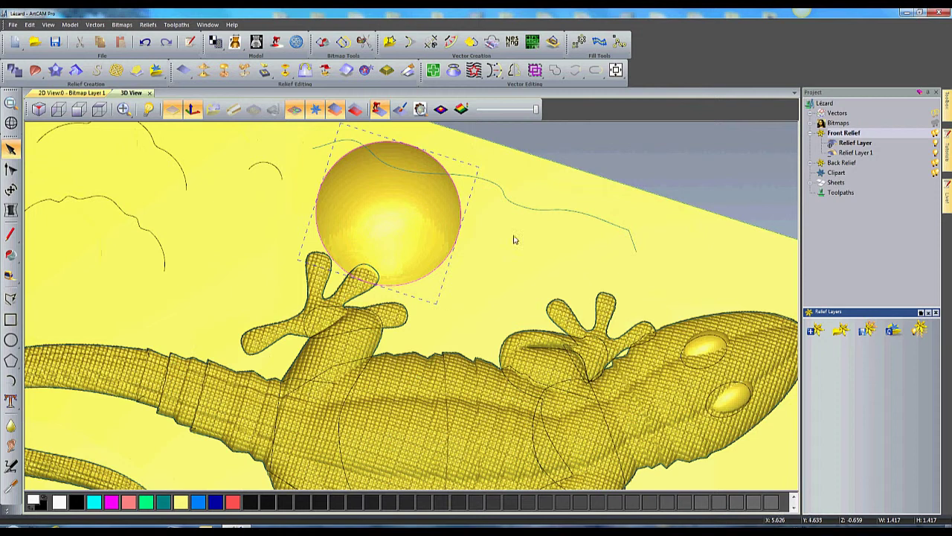
drag(521, 198, 461, 266)
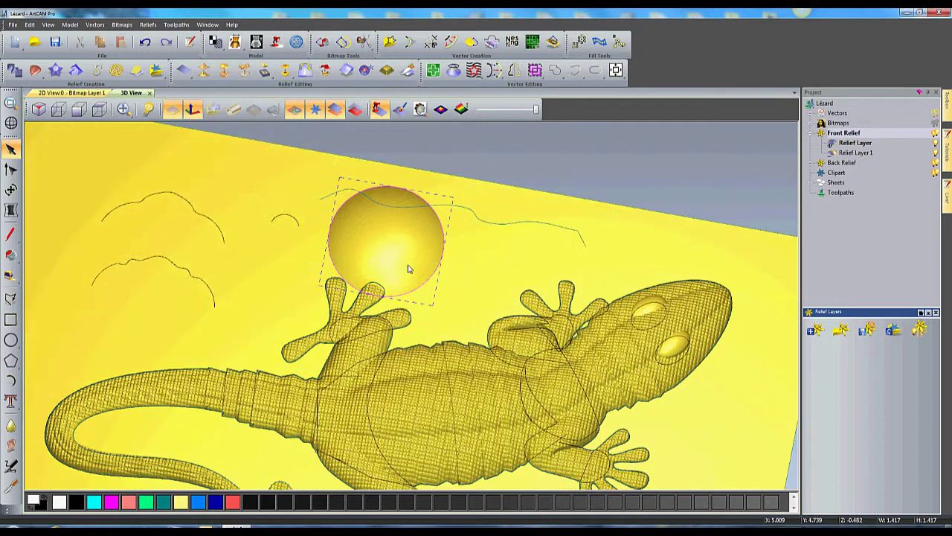
drag(321, 400, 337, 315)
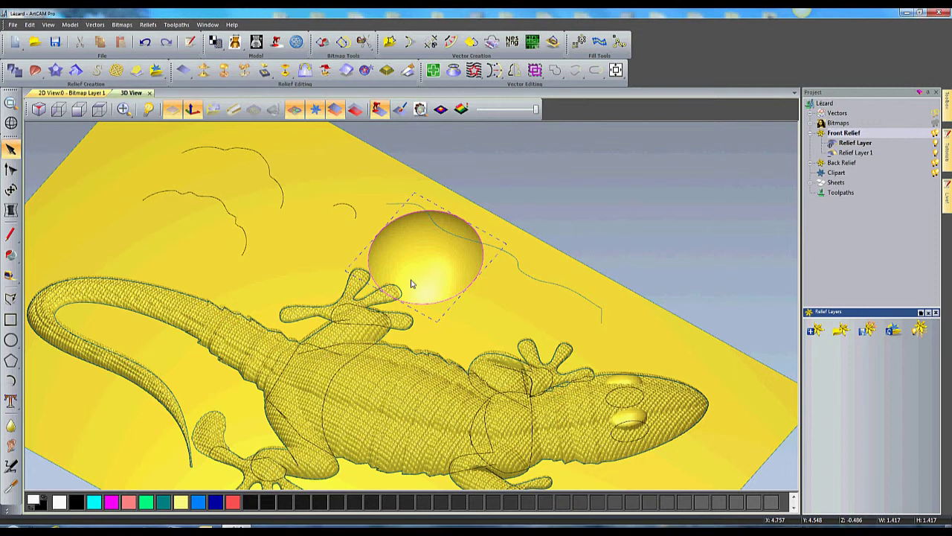
click(936, 143)
click(937, 145)
click(857, 144)
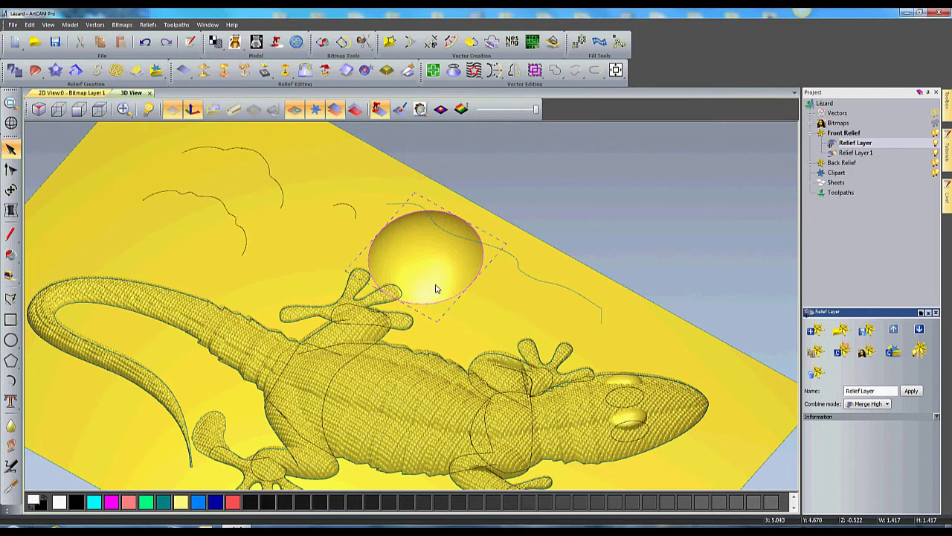
drag(292, 328, 578, 416)
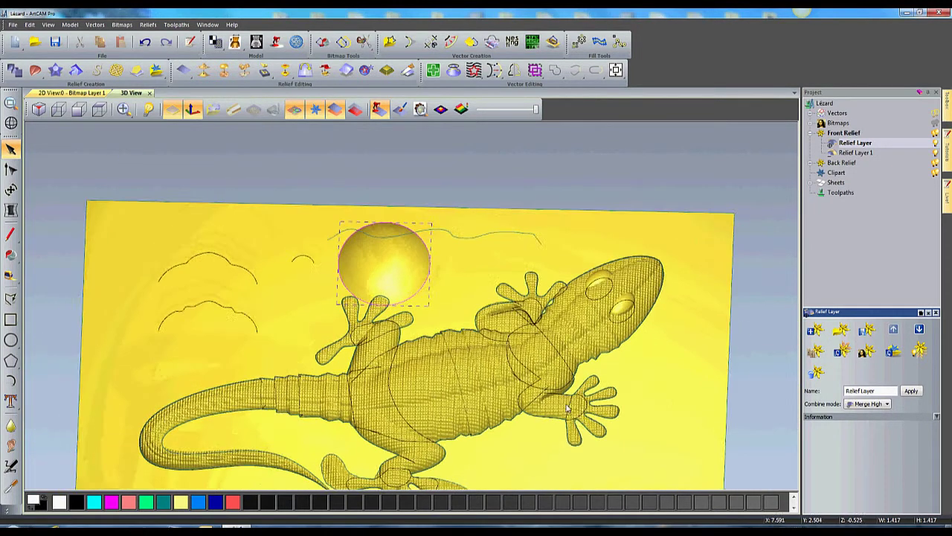
drag(462, 429, 442, 376)
scroll(441, 372, down, 3)
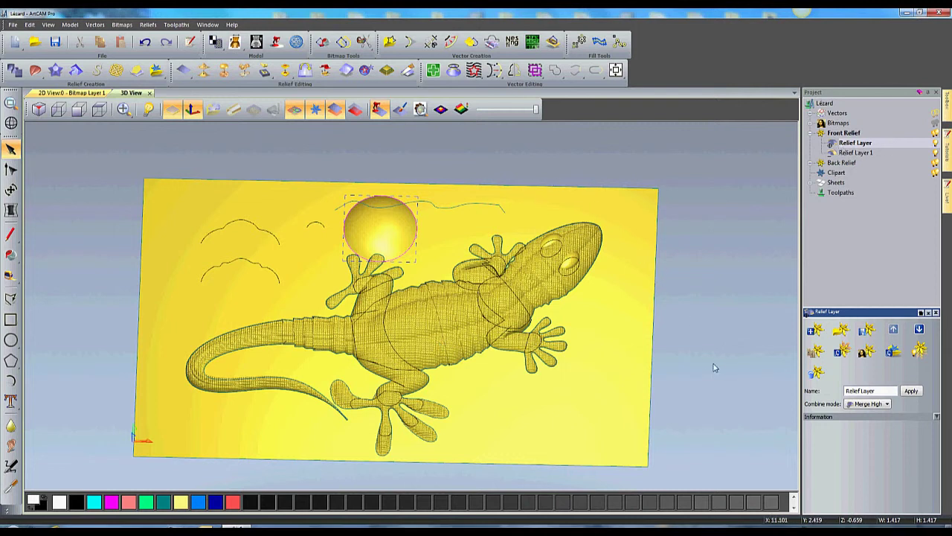
- Start a Machine Relief toolpath for the whole relief and choose the Ball Nose 1/2 Inch wood or plastic tool for finishing
click(840, 193)
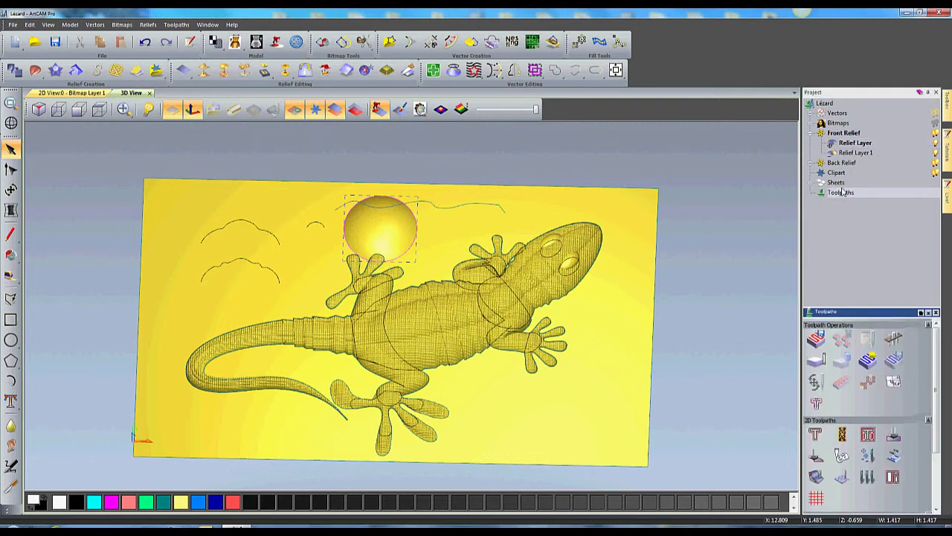
scroll(892, 416, down, 3)
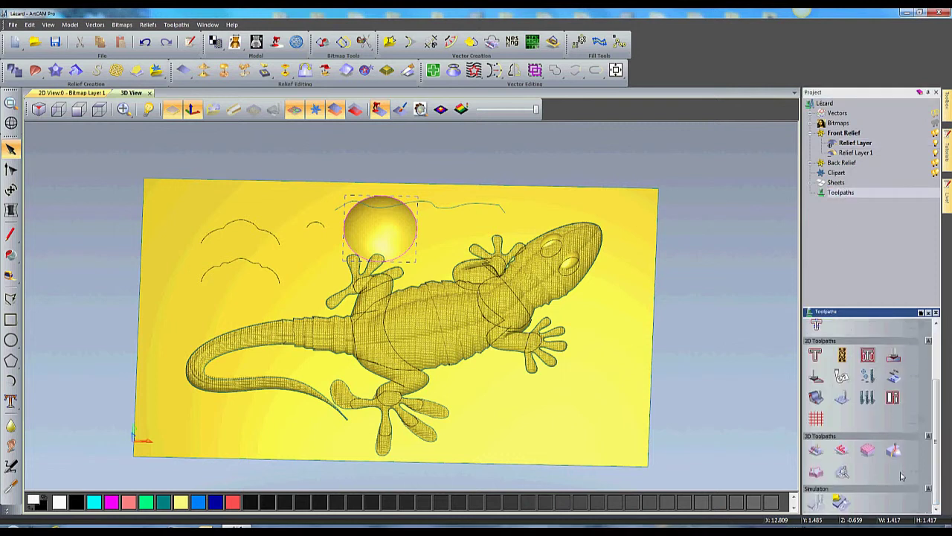
click(816, 451)
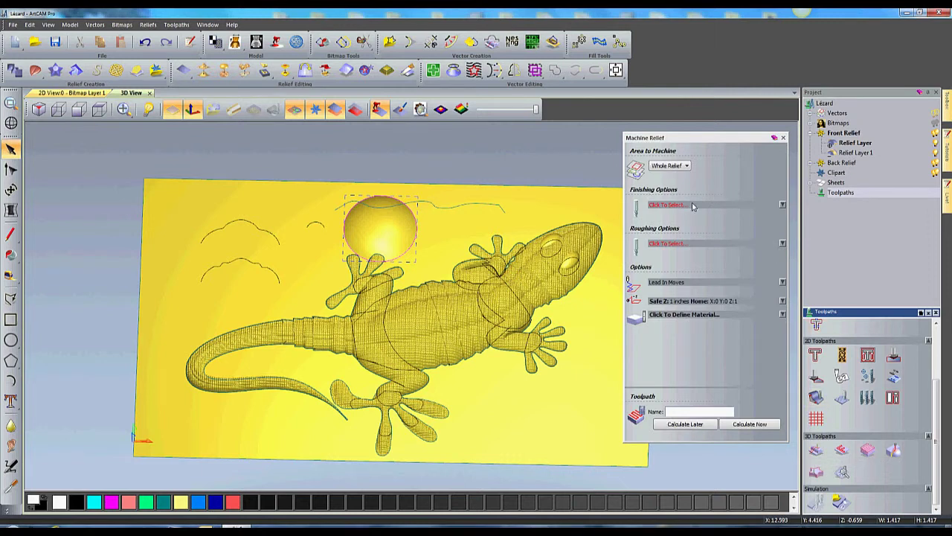
click(680, 207)
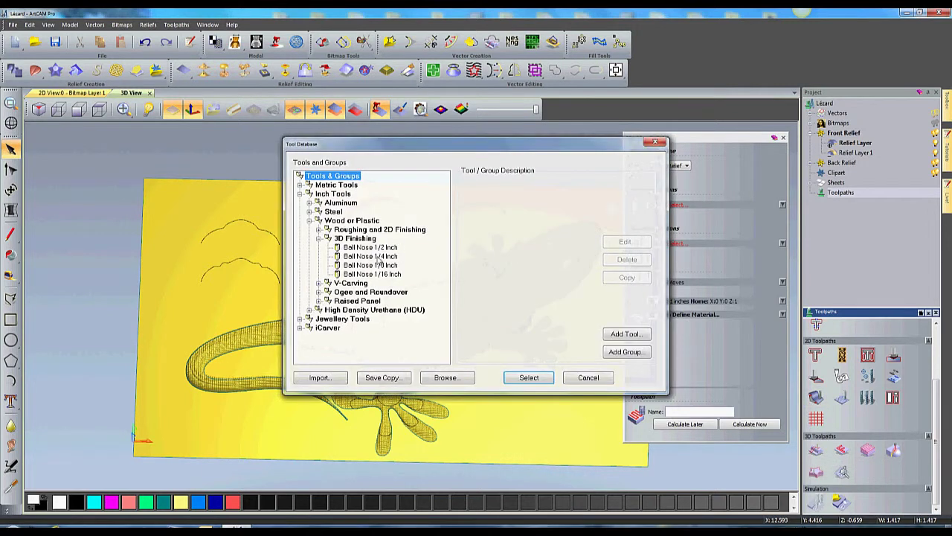
click(378, 256)
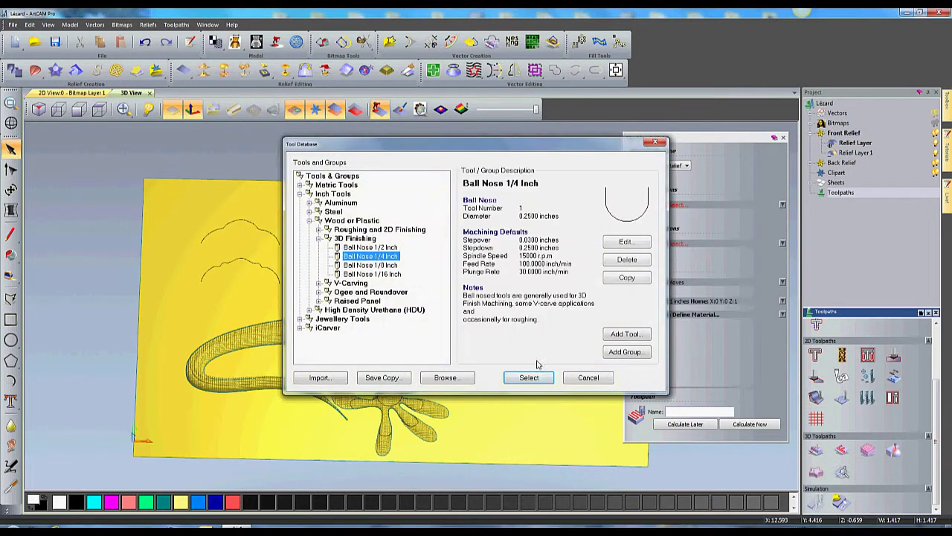
click(378, 248)
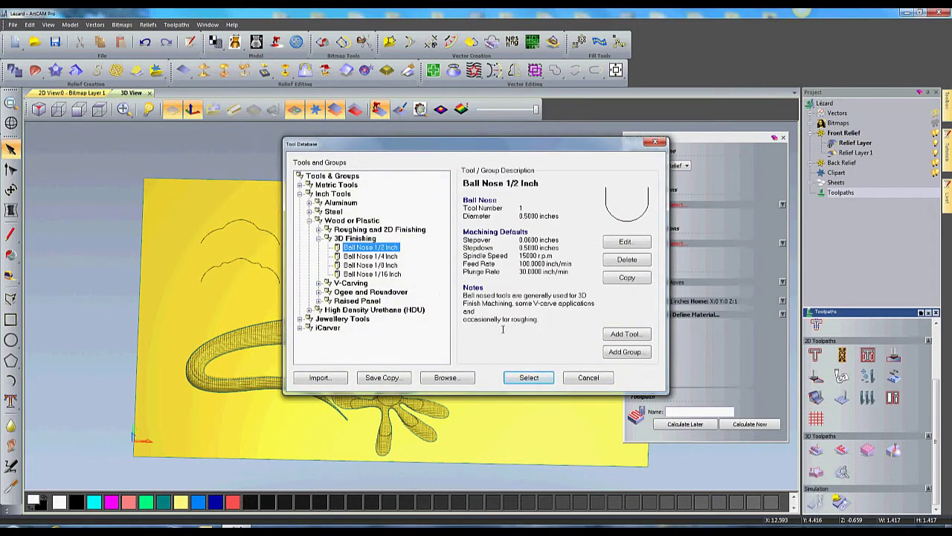
click(528, 378)
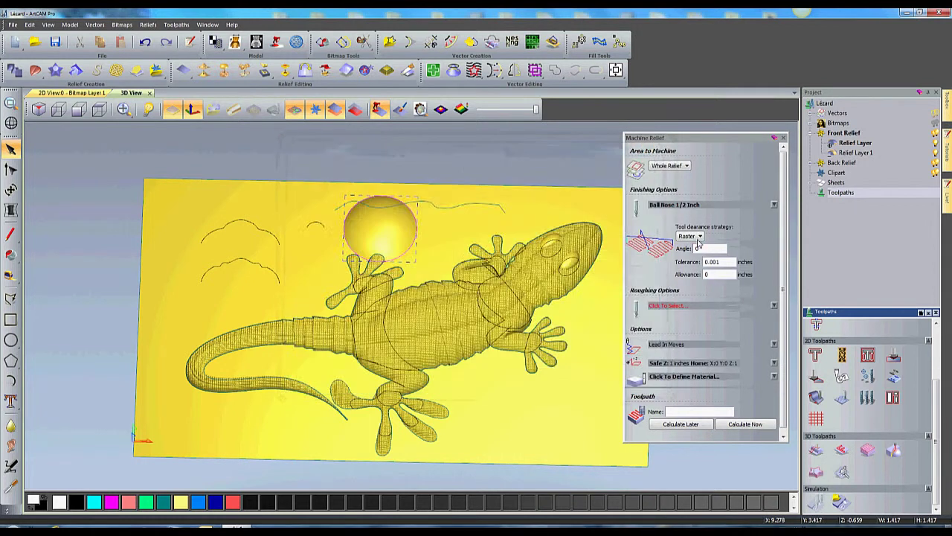
- Keep the Raster clearance strategy at 0 angle with 0.001 inch tolerance and calculate the Machine Relief toolpath
click(700, 237)
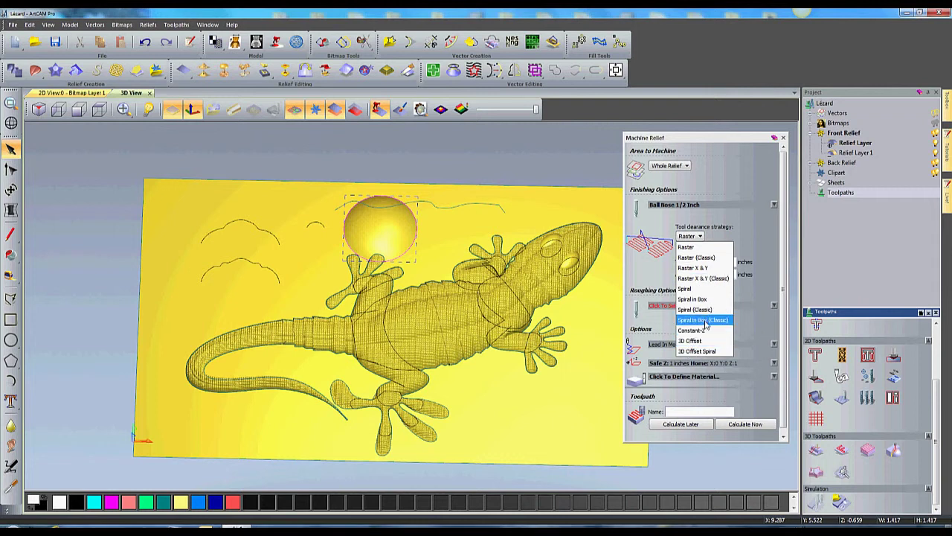
click(691, 248)
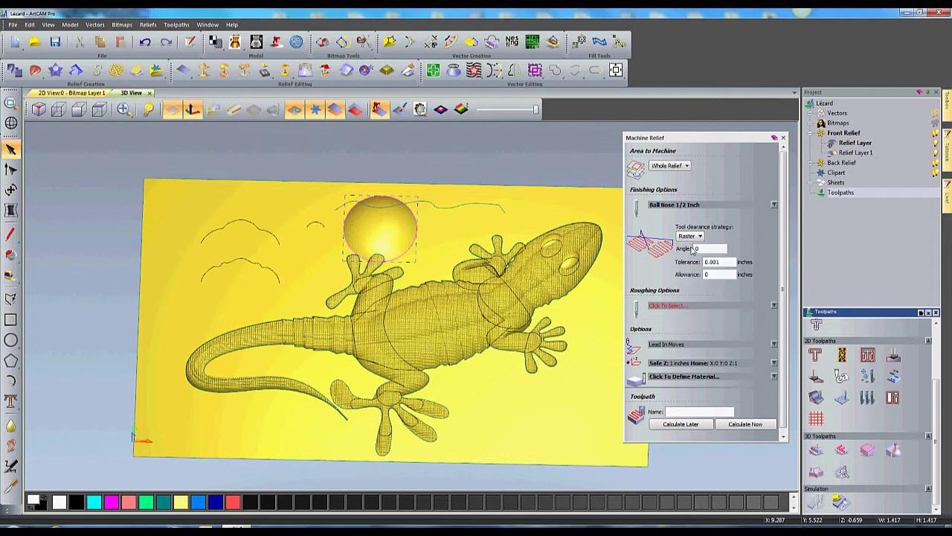
click(748, 427)
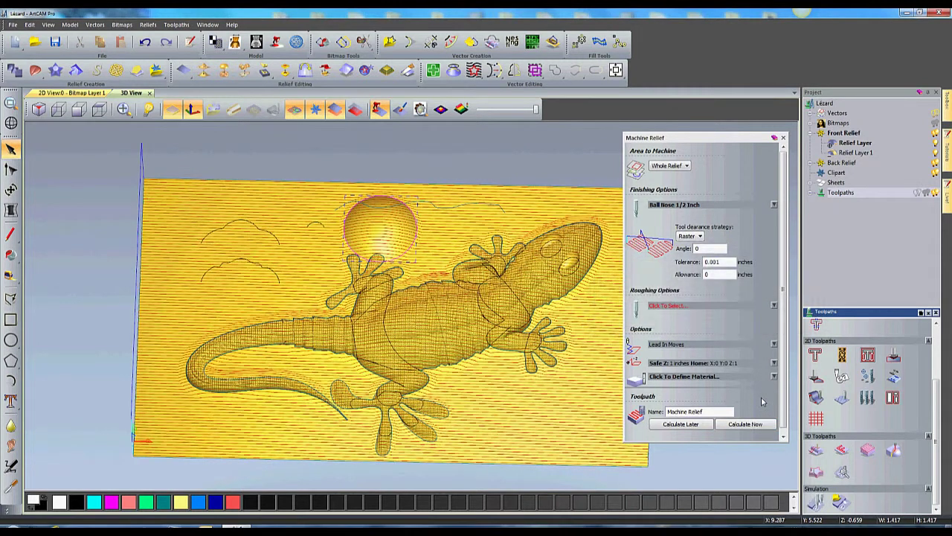
middle_drag(500, 339, 364, 296)
drag(428, 323, 343, 320)
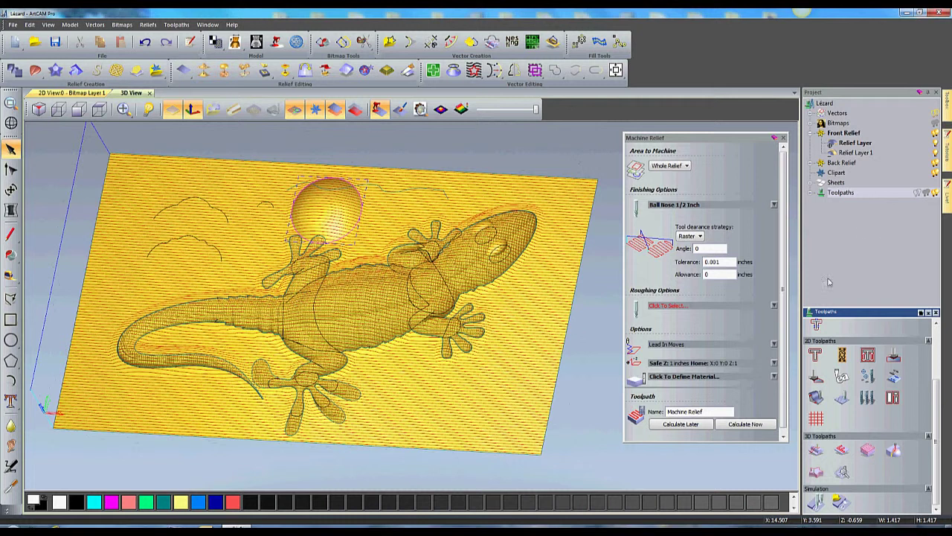
- Simulate the Machine Relief toolpath over the whole model at standard resolution and inspect the machined body and feet
click(811, 193)
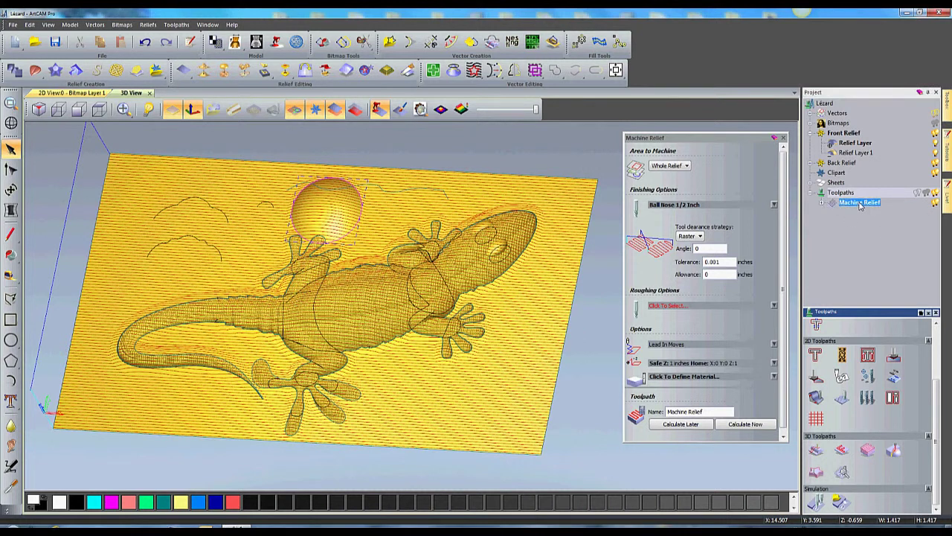
click(861, 202)
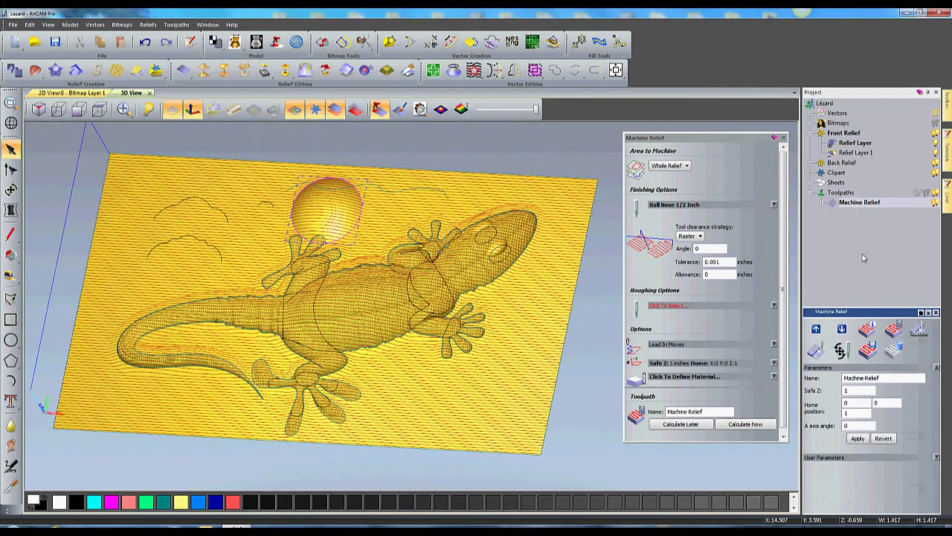
click(818, 352)
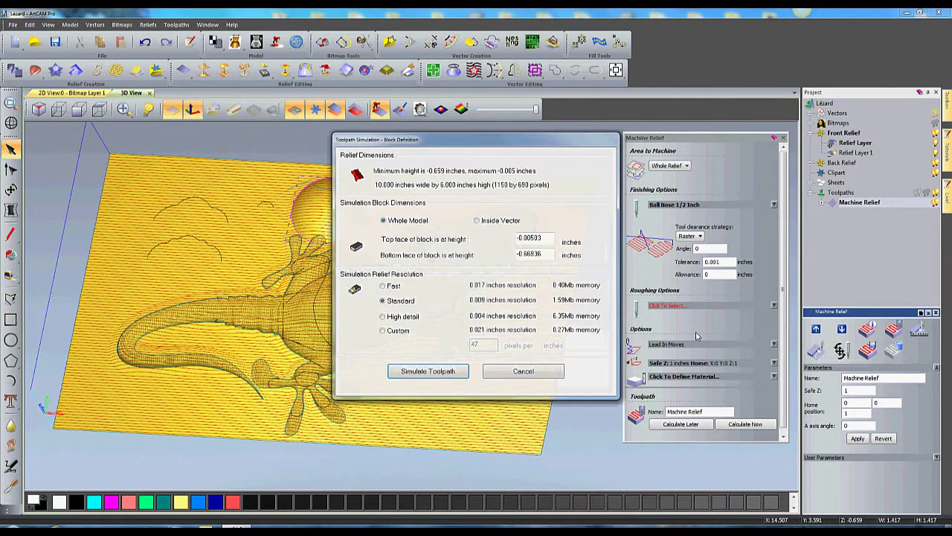
click(390, 371)
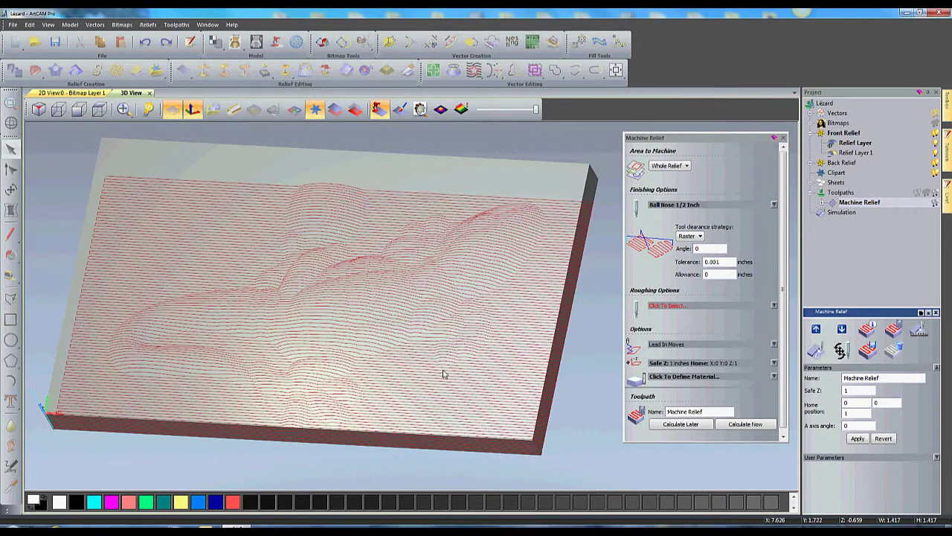
scroll(386, 343, up, 3)
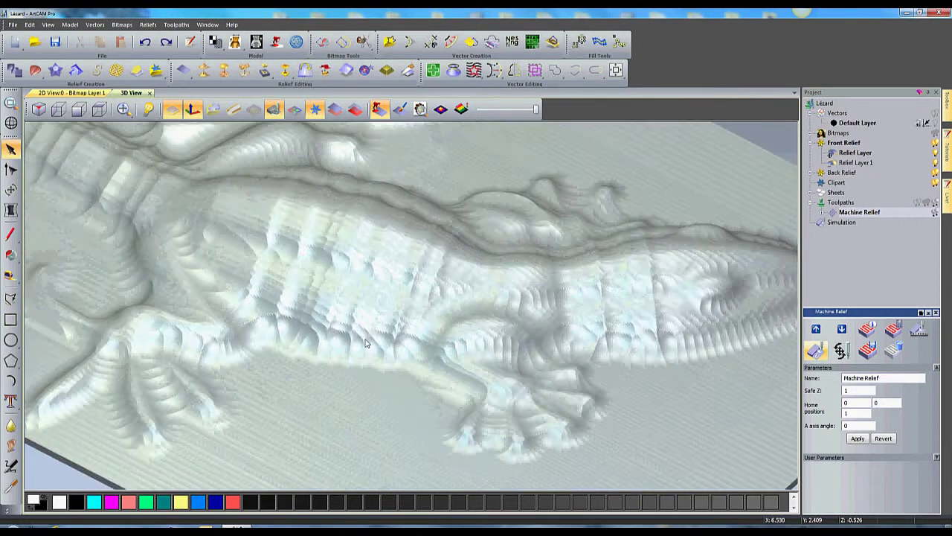
middle_drag(286, 346, 385, 320)
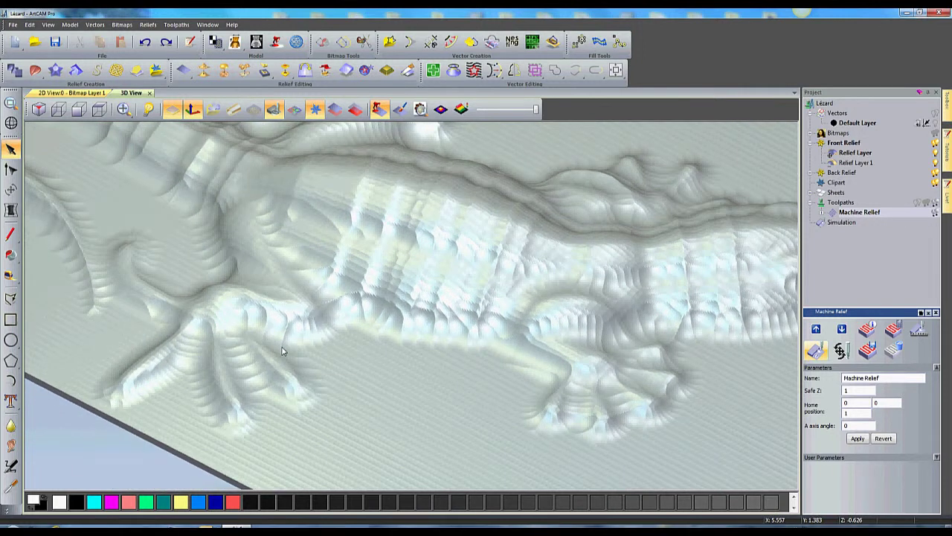
drag(456, 352, 381, 369)
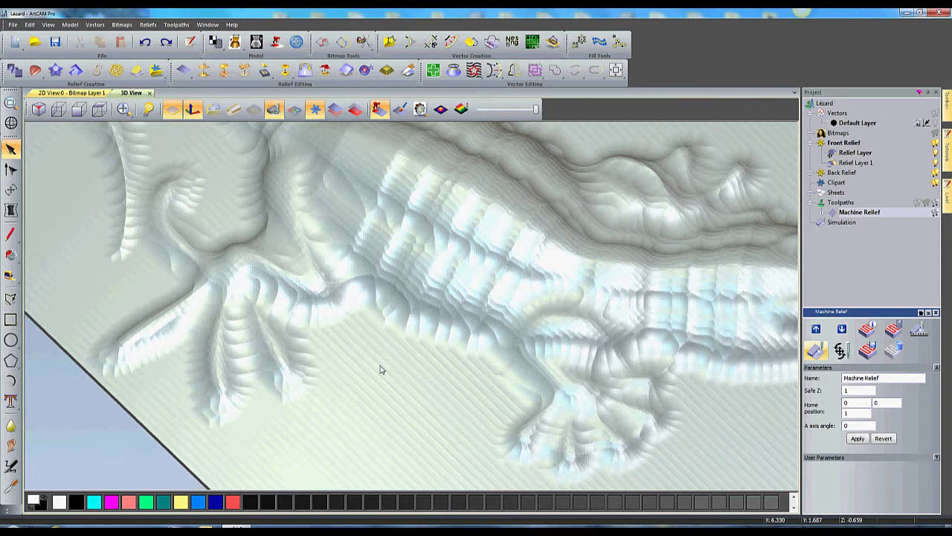
- Create 3D rest machining boundaries for the complete relief by simulating all toolpaths, with a .001 inch cusp tolerance
click(840, 202)
scroll(938, 424, down, 3)
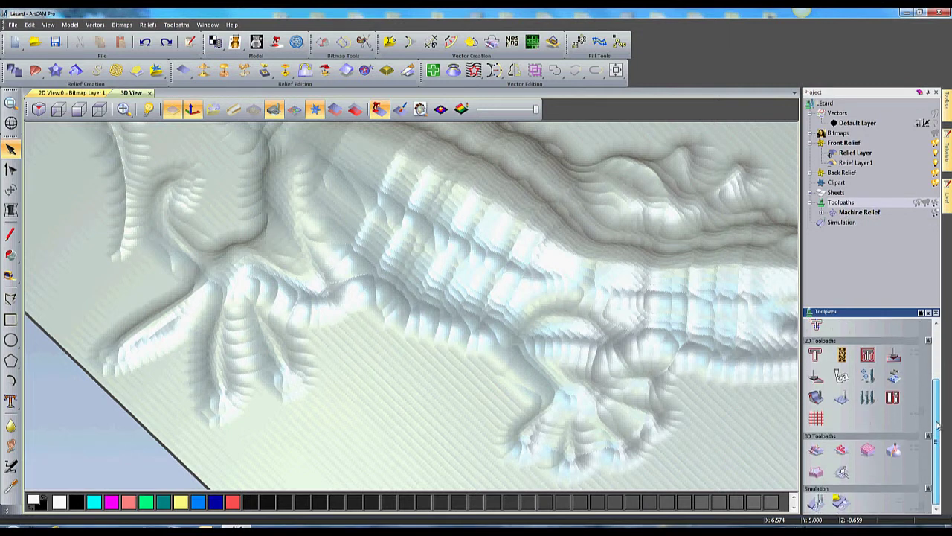
click(841, 473)
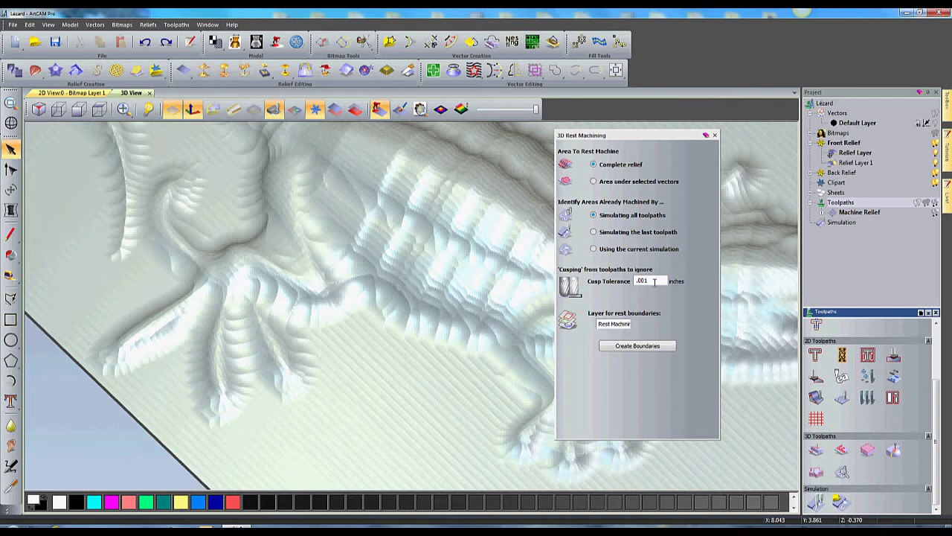
drag(656, 279, 614, 282)
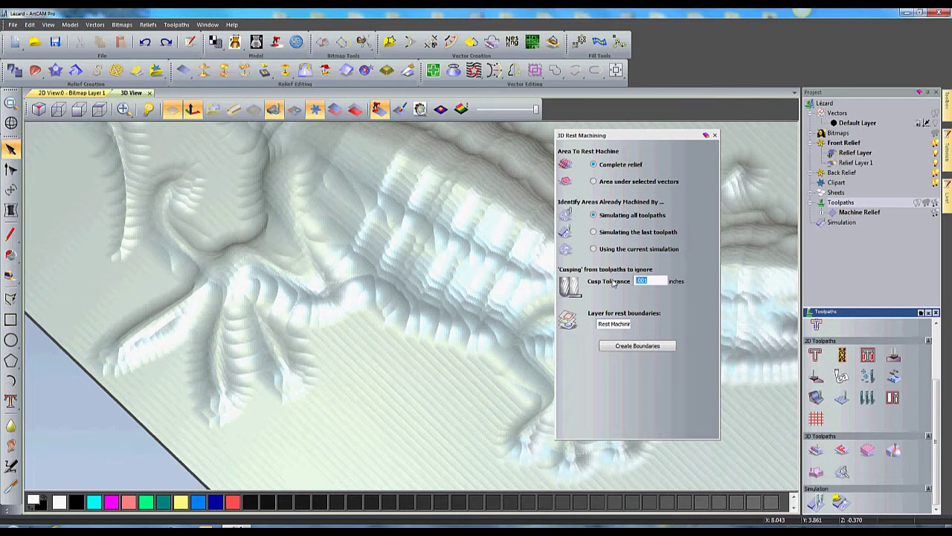
click(640, 346)
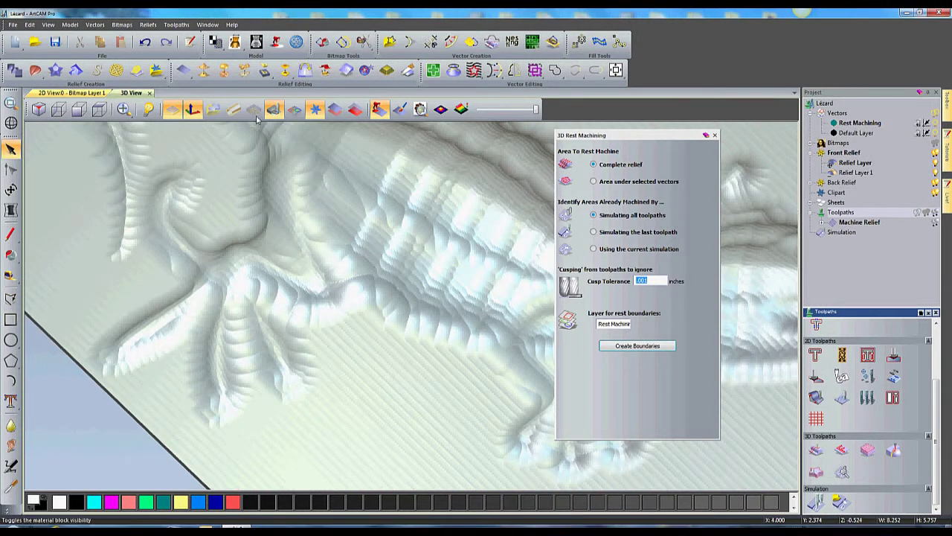
- Display the vectors over the simulated relief and examine the rest machining boundaries around the lizard's feet and body
click(298, 113)
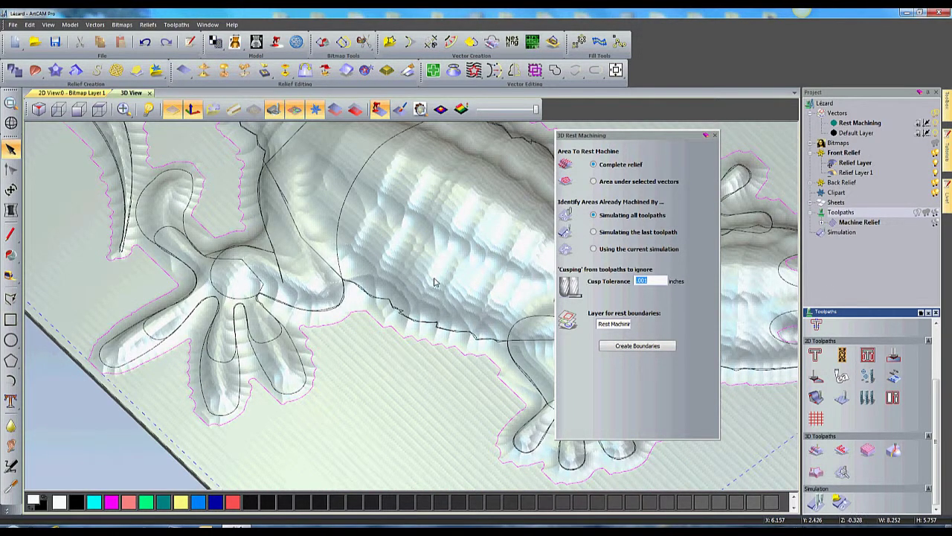
drag(439, 273, 443, 321)
scroll(443, 321, down, 2)
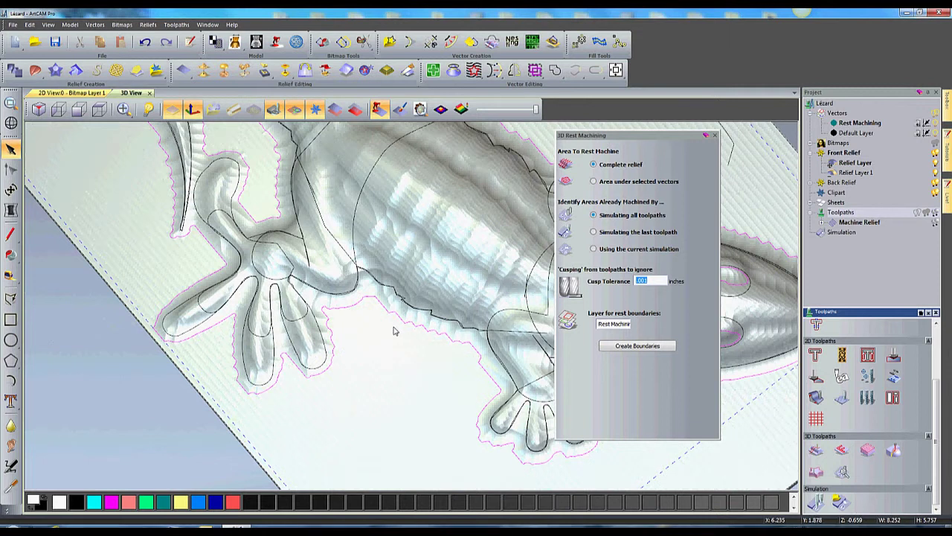
scroll(394, 330, up, 2)
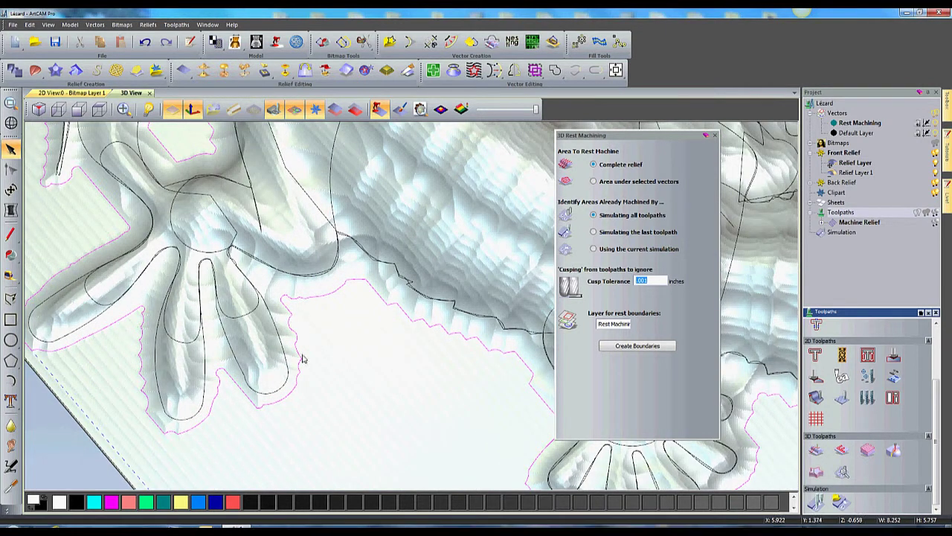
- Start a new Machine Relief toolpath using the Ball Nose 1/8 Inch as its finishing tool
click(714, 135)
double_click(856, 222)
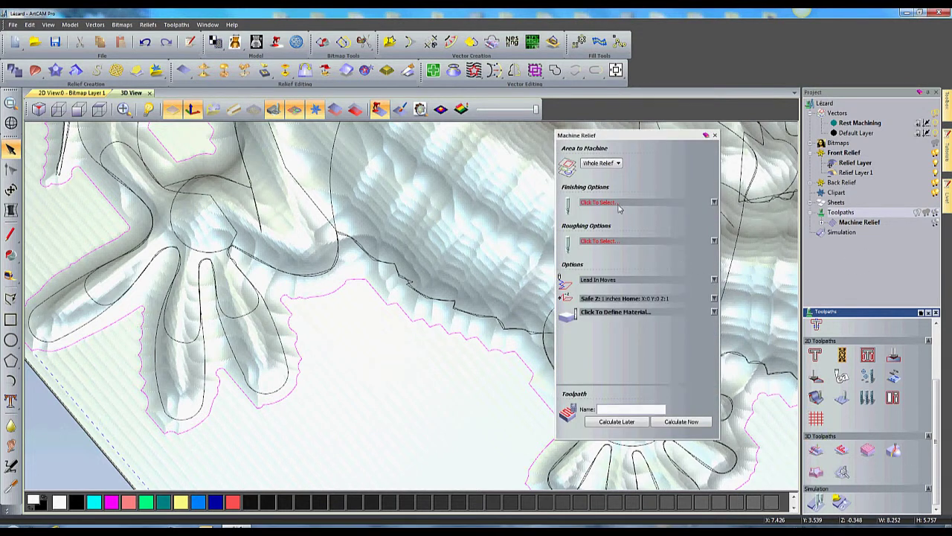
click(606, 202)
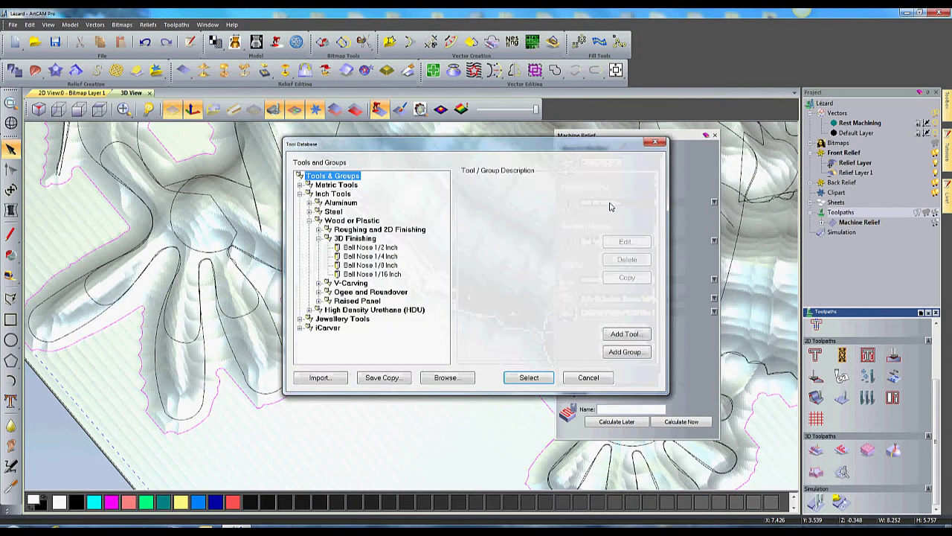
click(371, 266)
click(529, 377)
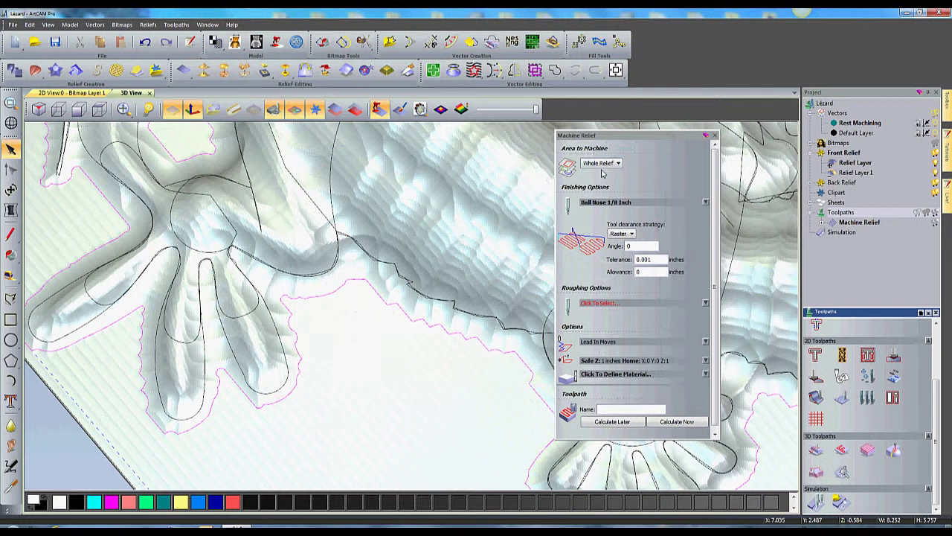
- Limit the machining area to the inside of the Rest Machining vectors and calculate the toolpath with Raster, angle 0 and 0.001 inch tolerance
click(601, 163)
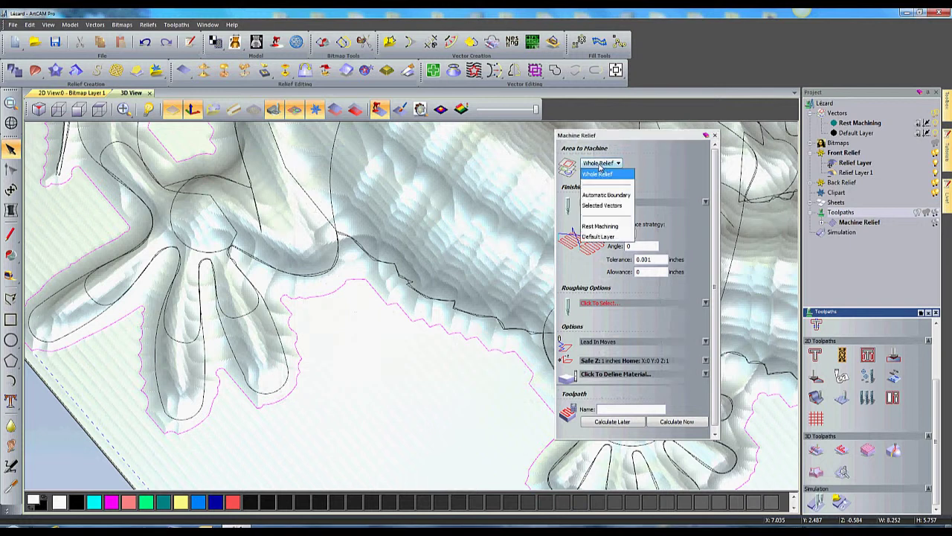
click(602, 226)
click(677, 422)
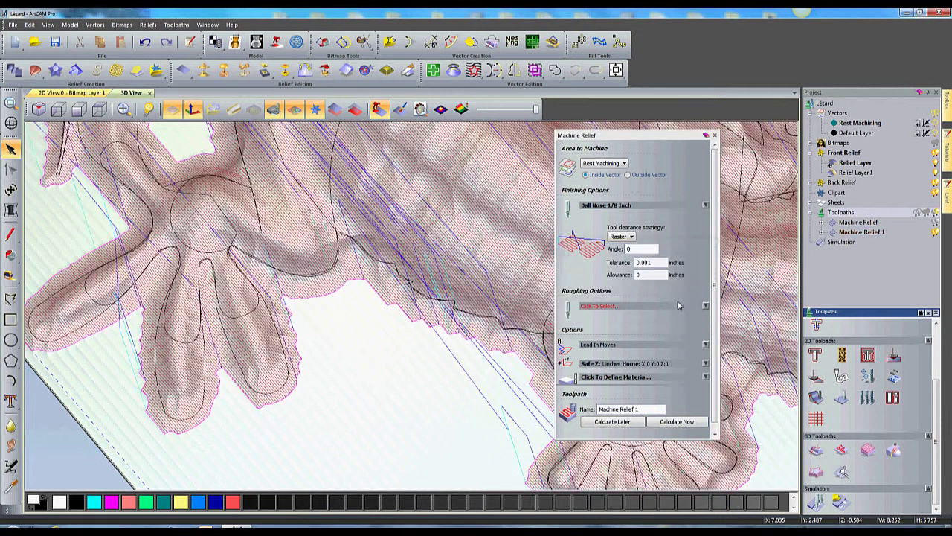
click(480, 365)
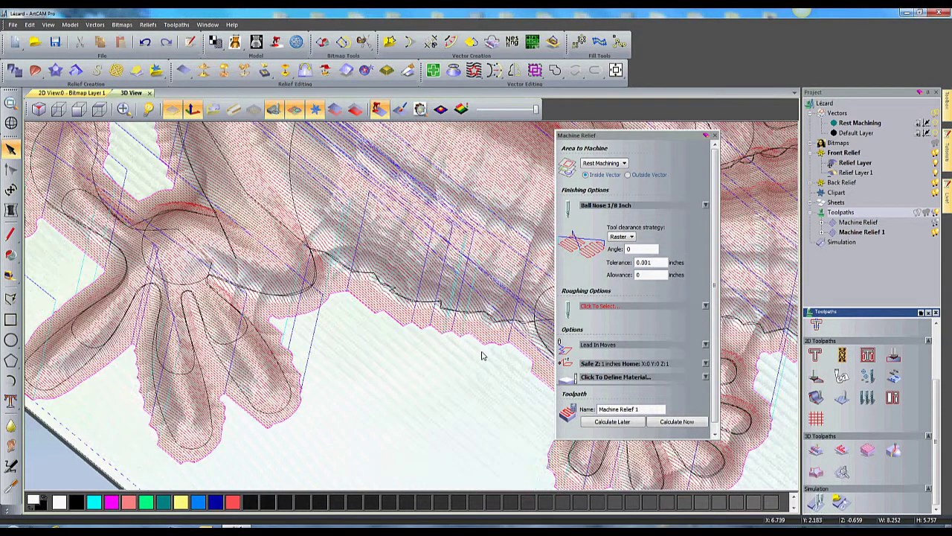
scroll(476, 353, down, 4)
scroll(471, 337, down, 2)
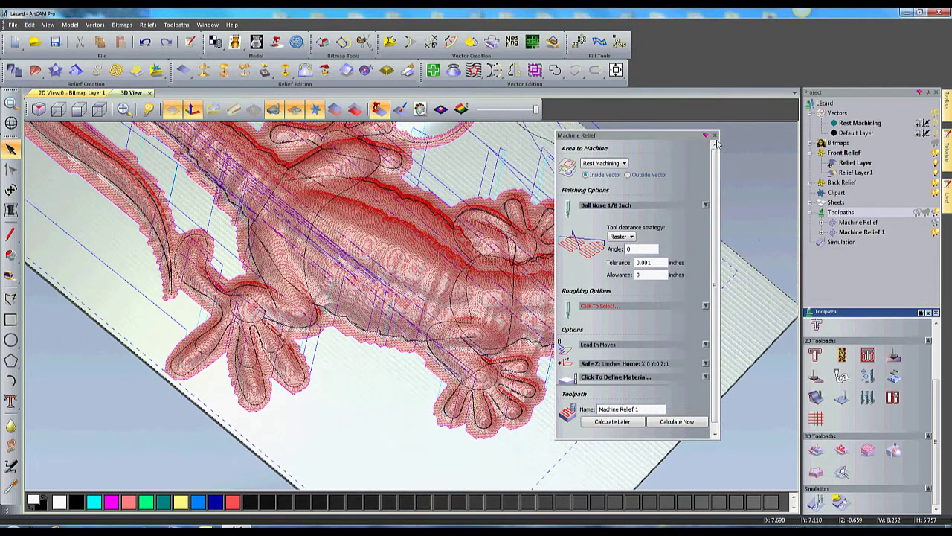
click(714, 135)
scroll(502, 268, down, 2)
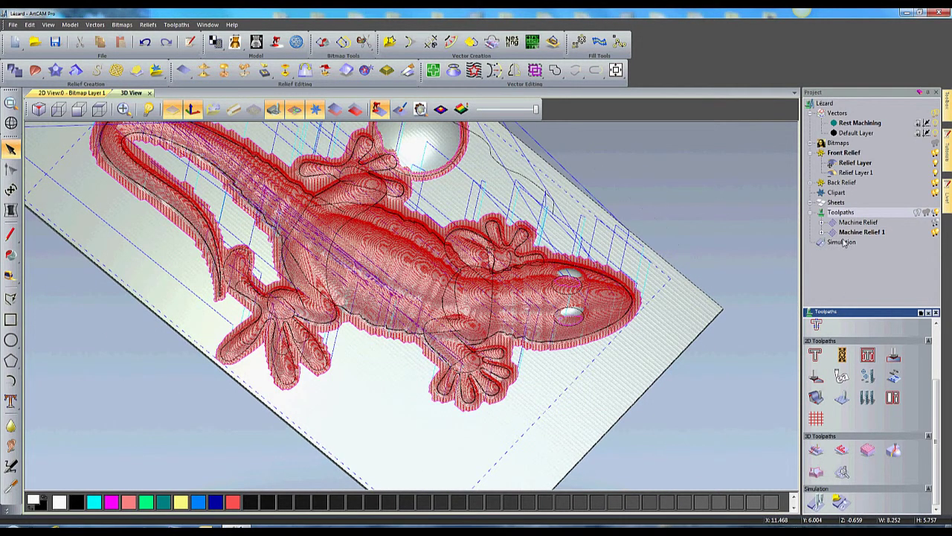
- Simulate the Machine Relief 1 toolpath and inspect the refined surface around the lizard's head and front foot
click(855, 233)
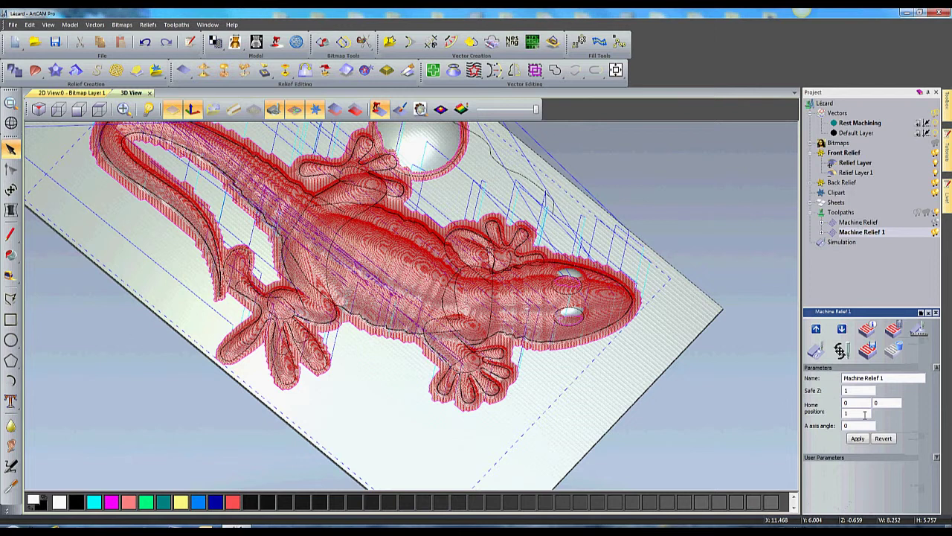
click(816, 350)
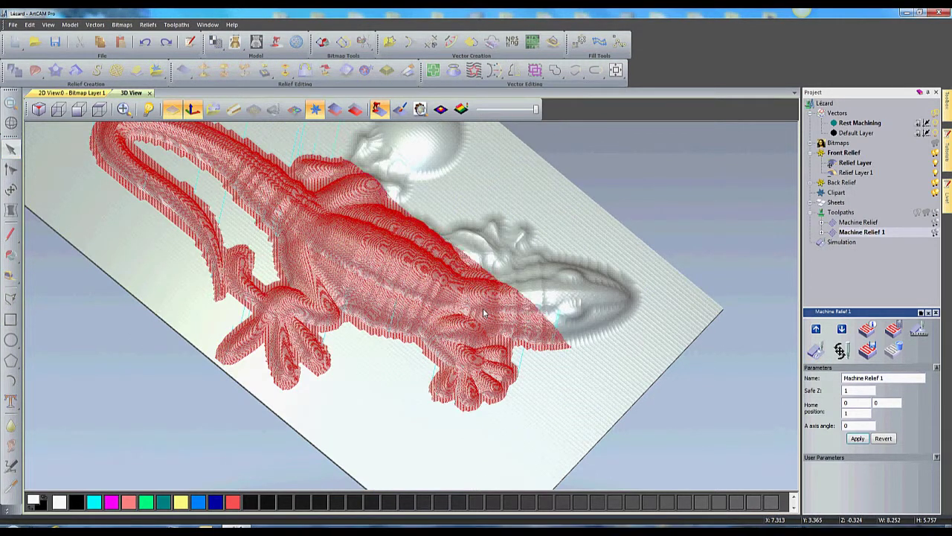
drag(493, 388, 439, 359)
scroll(508, 357, up, 5)
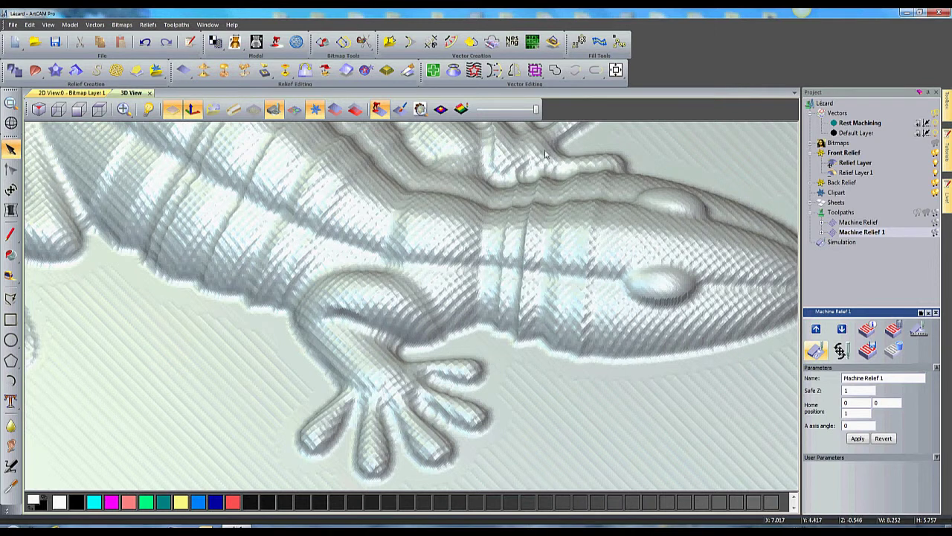
- Render the simulation in the Chestnut material and view the whole panel from above
click(843, 242)
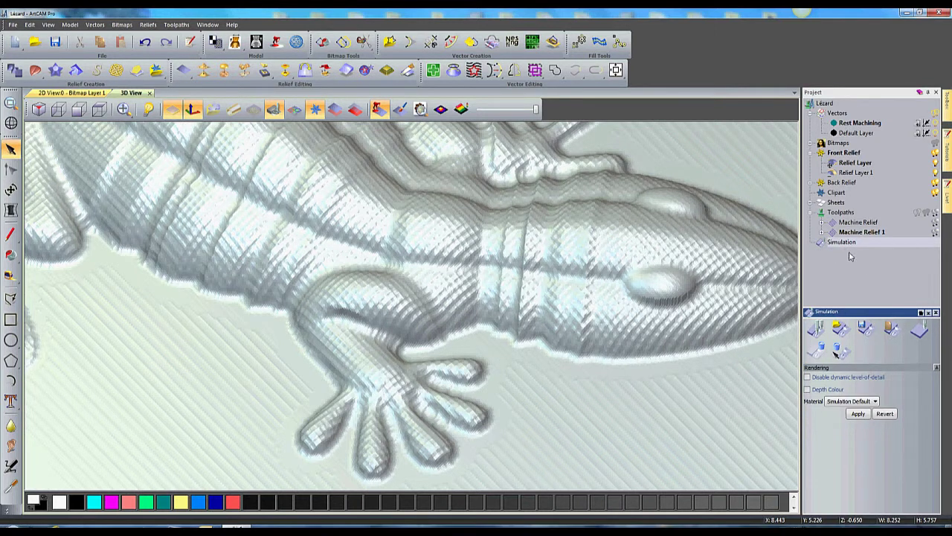
click(846, 402)
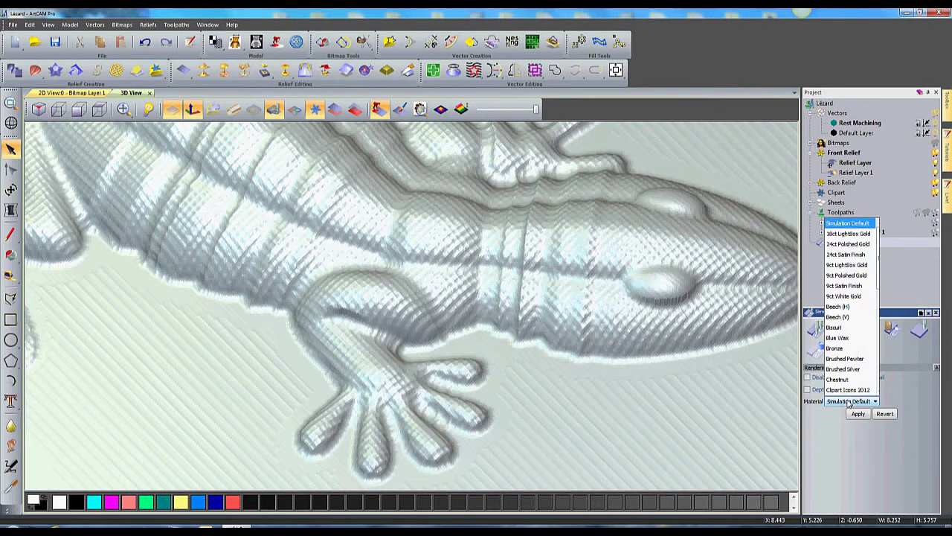
mouse_move(879, 246)
mouse_down()
mouse_move(887, 380)
mouse_move(882, 245)
mouse_up()
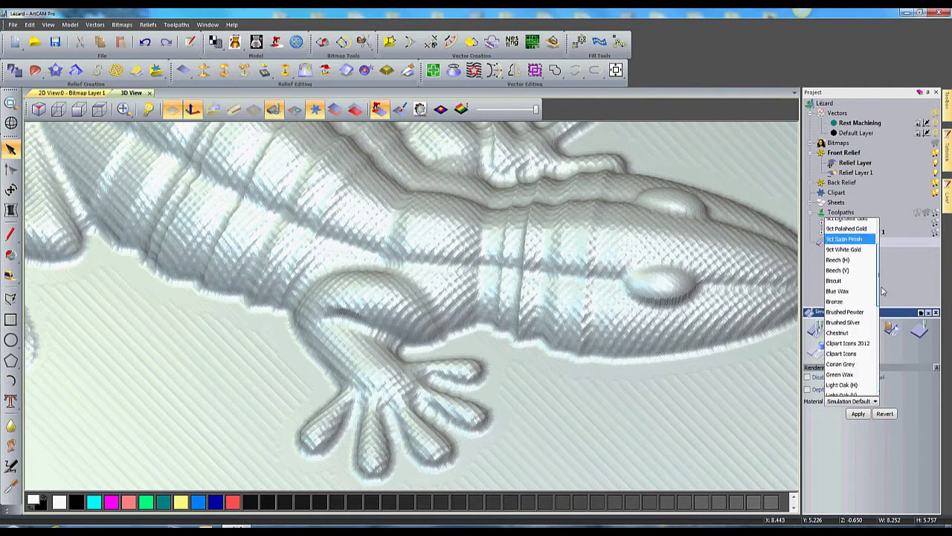
click(852, 333)
click(858, 414)
drag(423, 297, 426, 384)
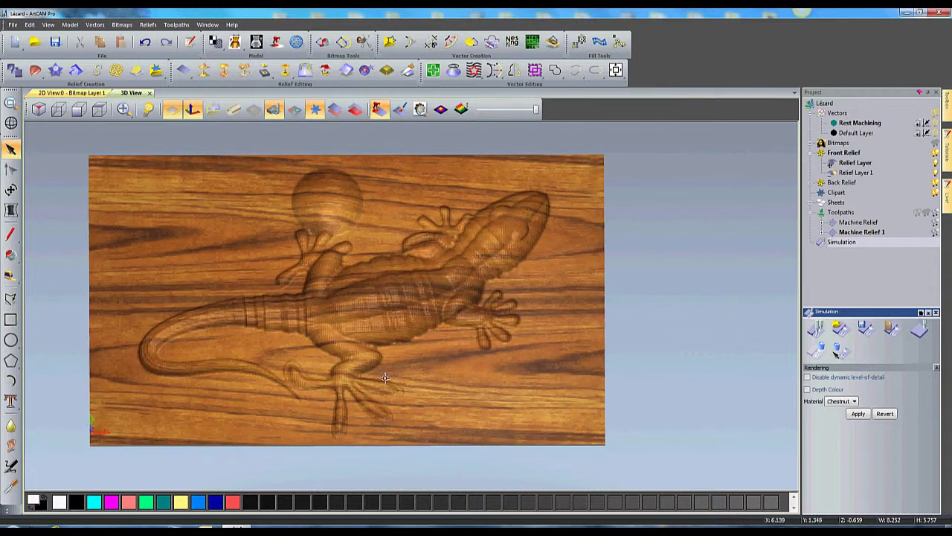
middle_drag(310, 363, 350, 361)
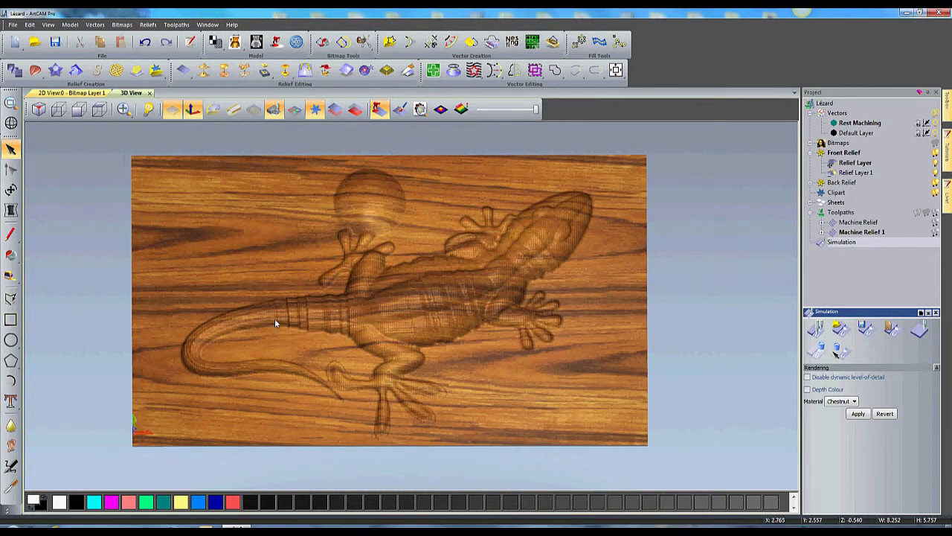
- Save the 3D view to the Desktop as a 3D PDF named Lézard with a 0.001 inch tolerance
click(48, 24)
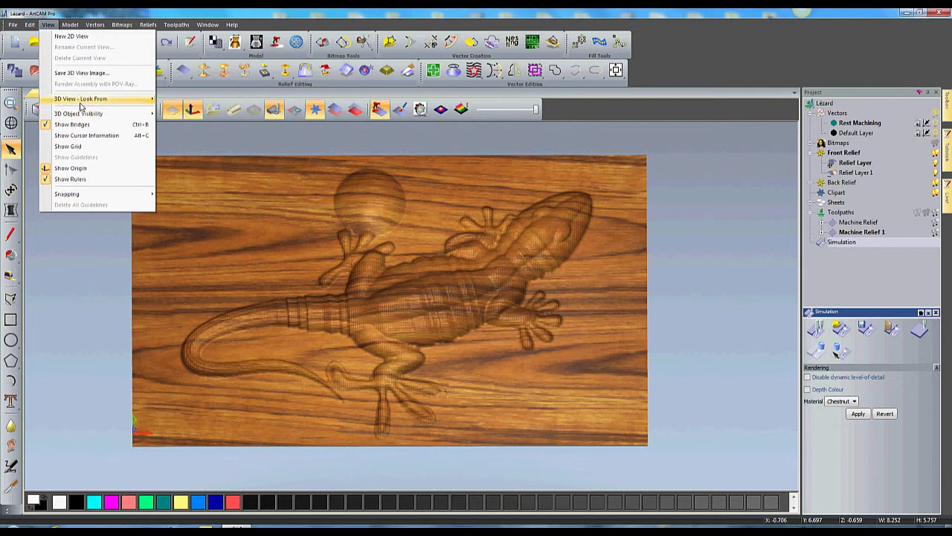
click(81, 73)
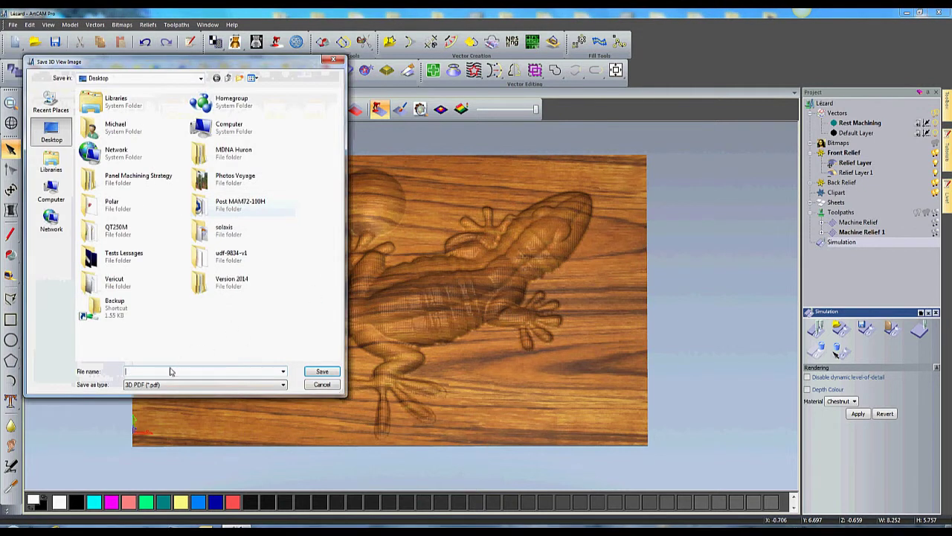
text(Lézard)
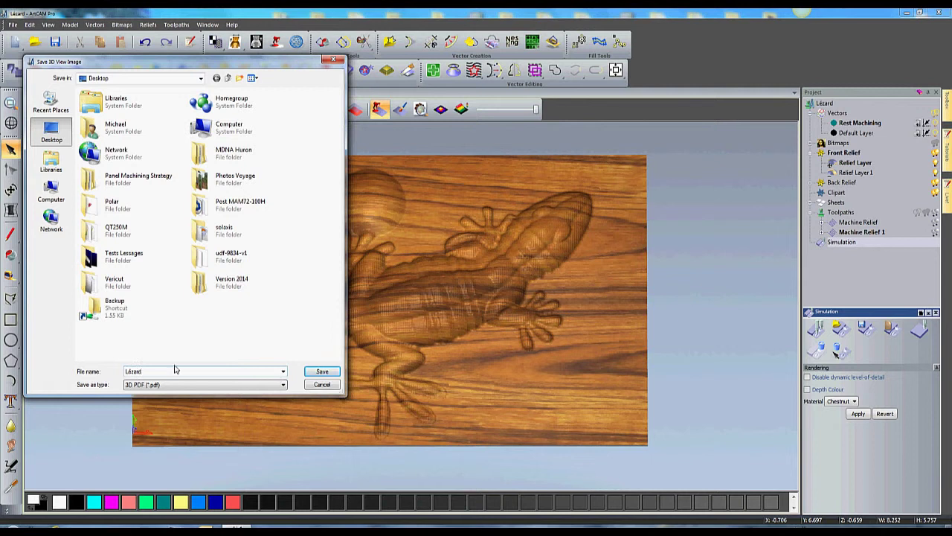
click(321, 372)
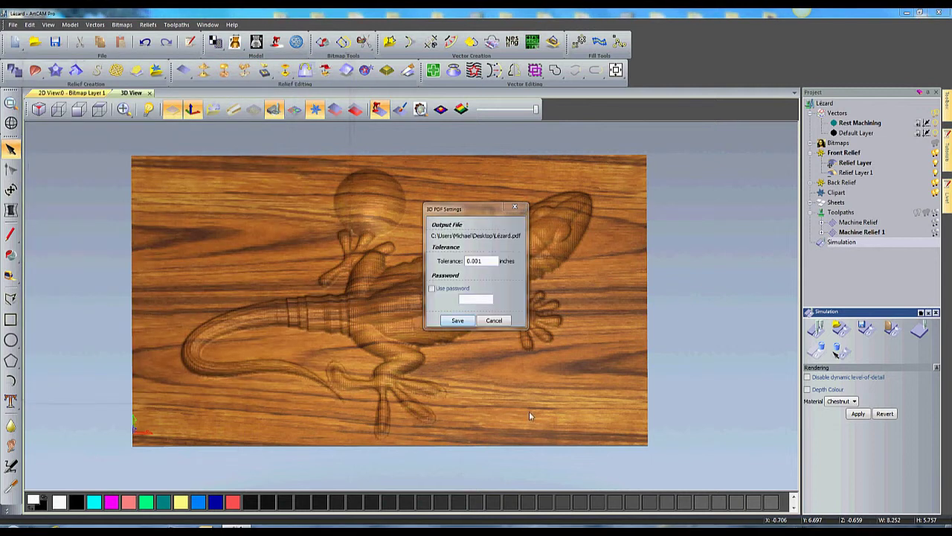
click(459, 322)
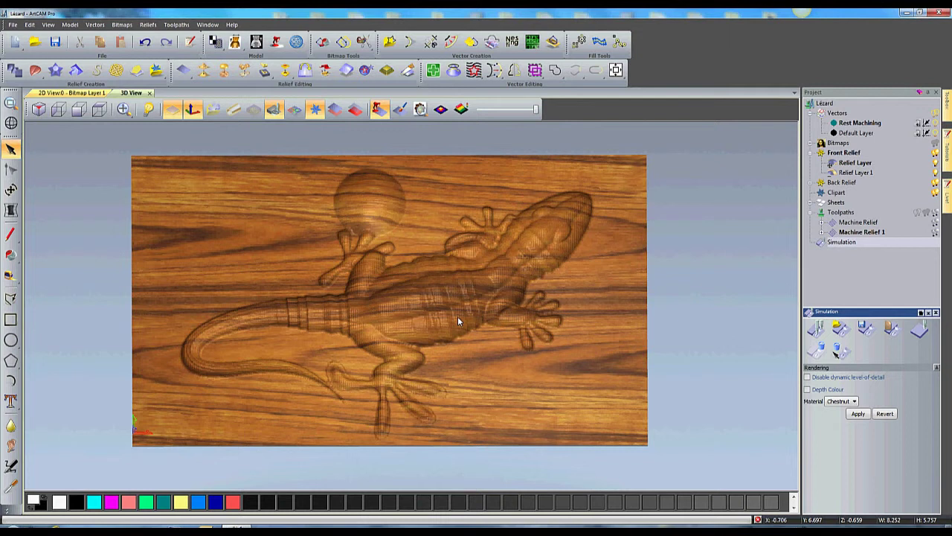
- Open Lézard.pdf from the desktop in Adobe Reader, examine the chestnut lizard model from several angles, and close it
click(905, 13)
double_click(91, 234)
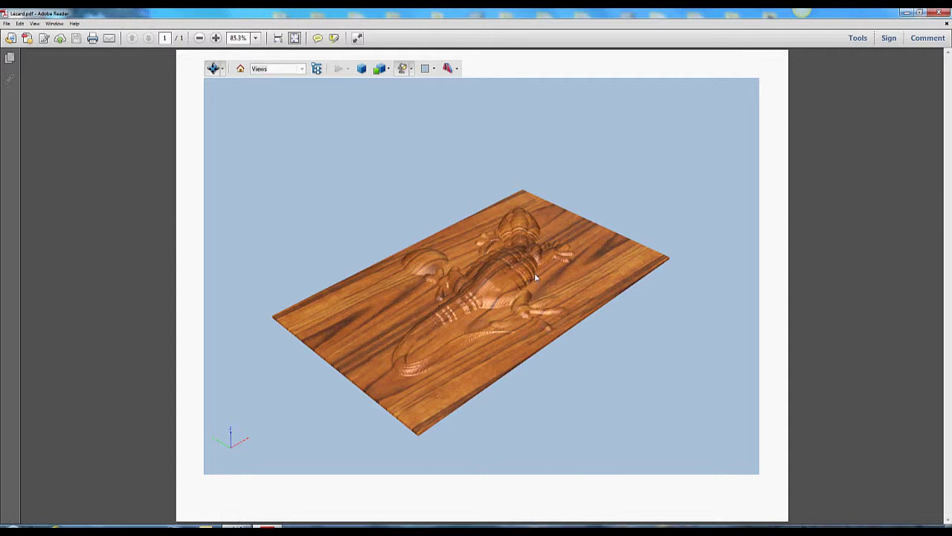
drag(534, 273, 468, 258)
drag(540, 376, 448, 324)
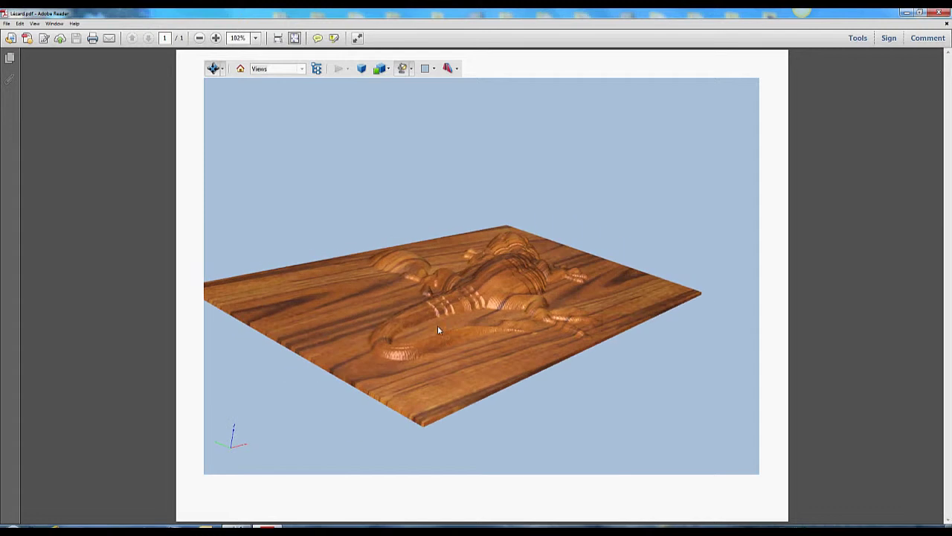
drag(394, 341, 602, 335)
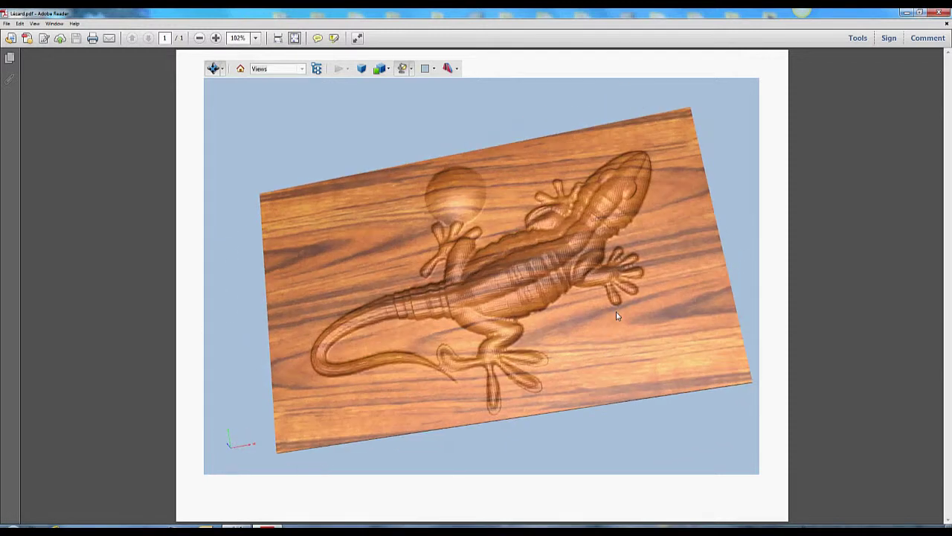
click(943, 13)
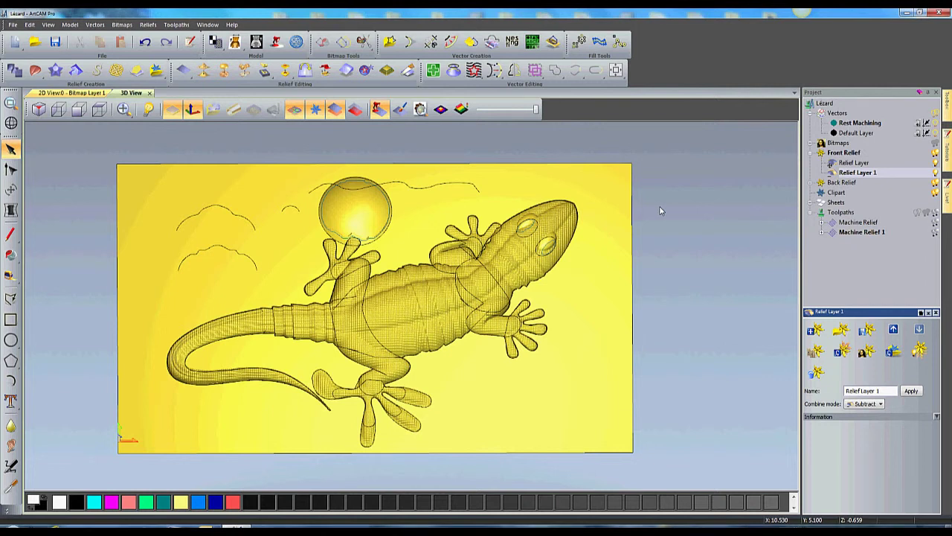
- Cut out the lizard from Relief Layer 1 along its outline vector as relief clipart with the Relief Cookie Cutter
click(412, 263)
click(509, 222)
click(509, 222)
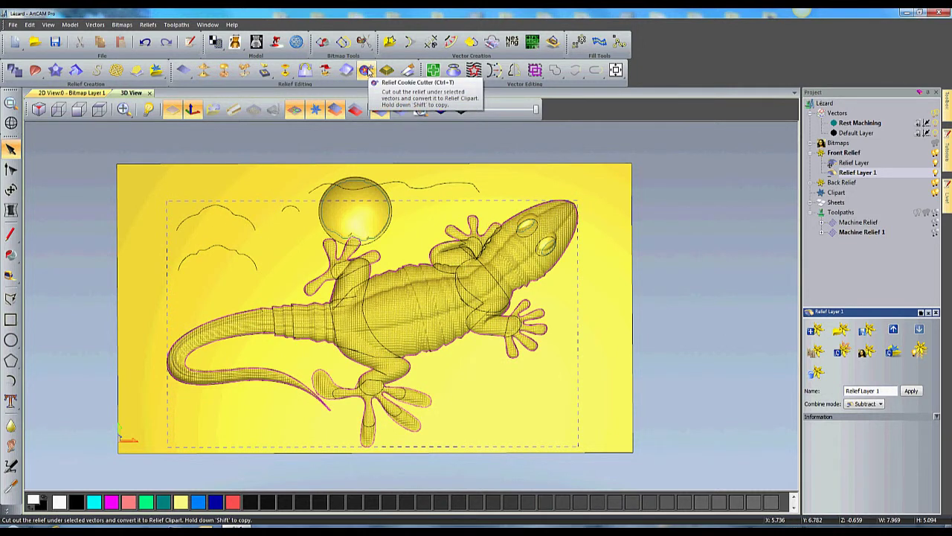
click(367, 71)
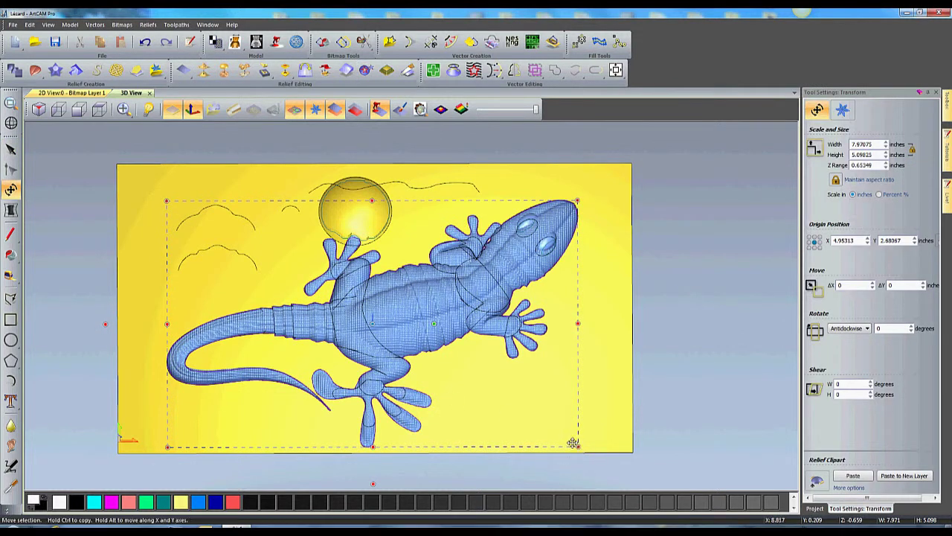
- Rotate the lizard clipart about 18 degrees anticlockwise and place a copy of it up and to the left
drag(537, 397, 573, 434)
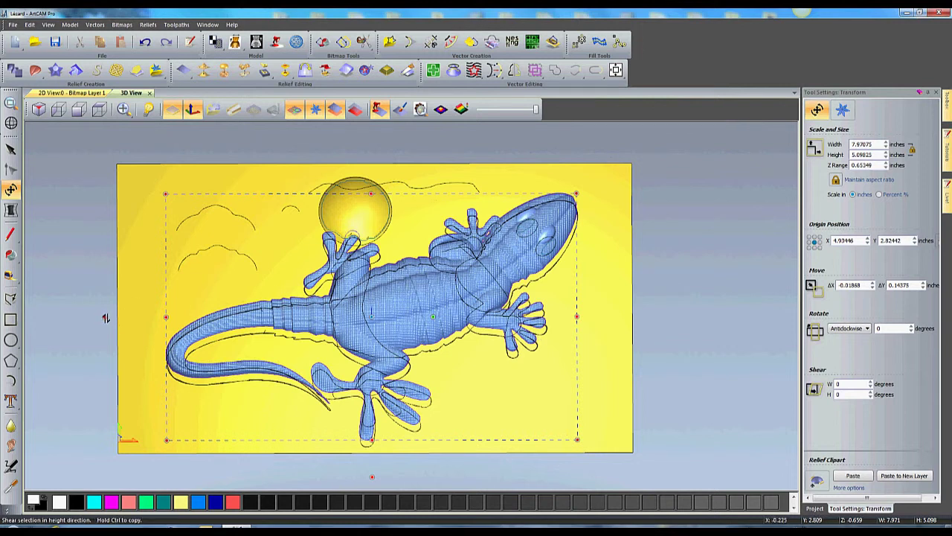
drag(106, 317, 159, 377)
drag(389, 297, 298, 275)
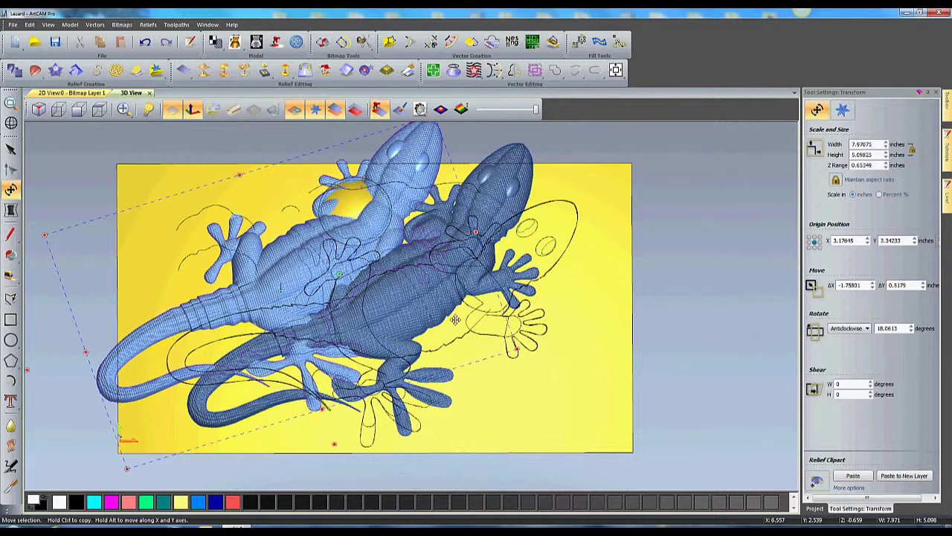
- Distort the copied lizard with Envelope Distortion by stretching its lower-right corner outward and pulling its upper-left corner inward, and paste it into the relief
click(10, 209)
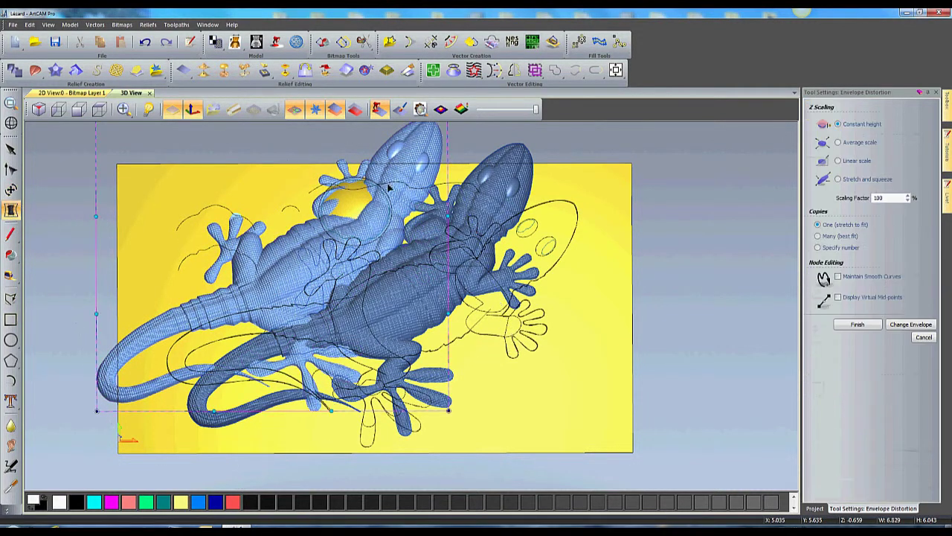
drag(450, 414, 667, 454)
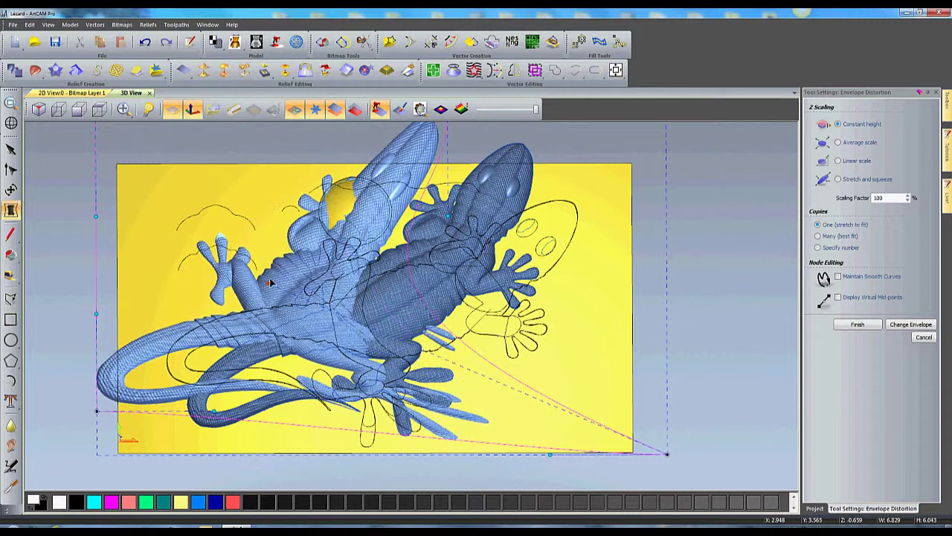
scroll(230, 331, down, 1)
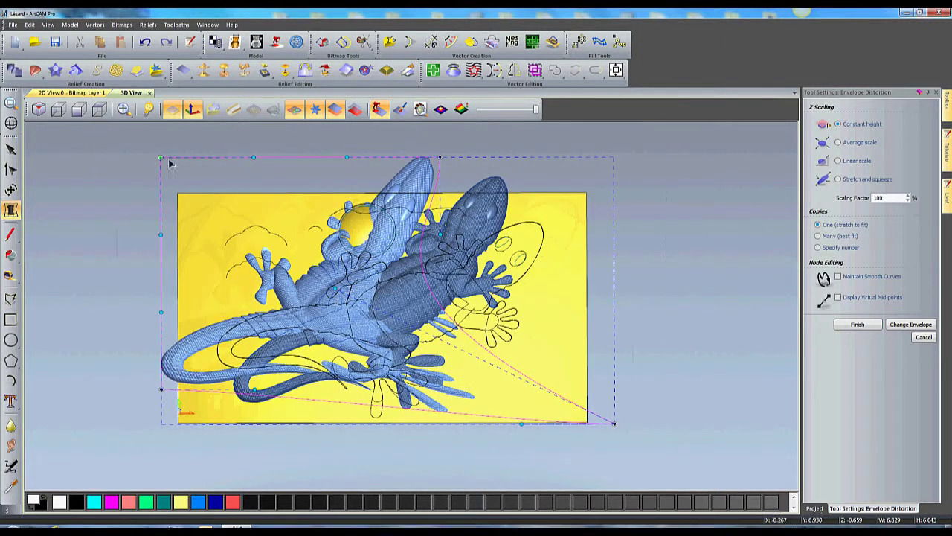
drag(162, 157, 291, 227)
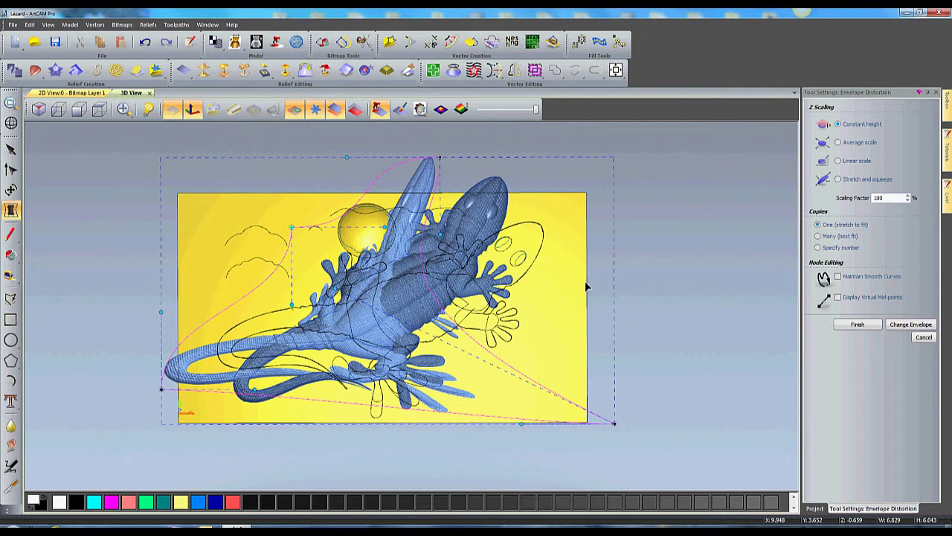
key(Return)
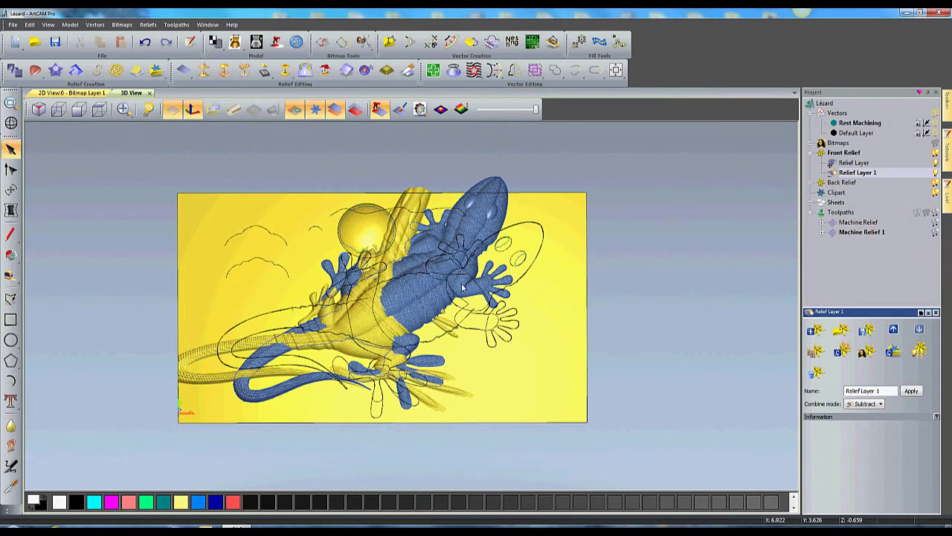
- Paste the remaining undistorted lizard clipart into Relief Layer 1 and inspect the combined relief at an angle
scroll(441, 274, up, 1)
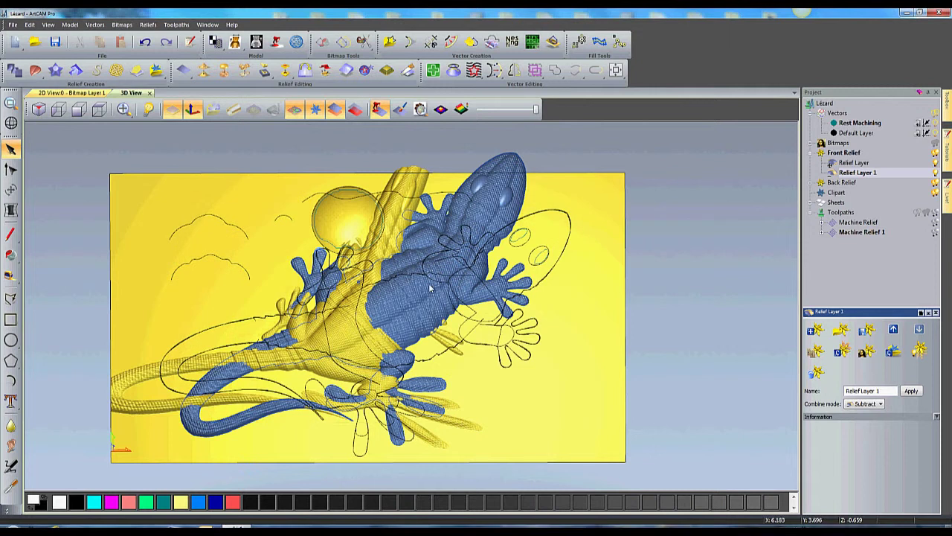
click(505, 179)
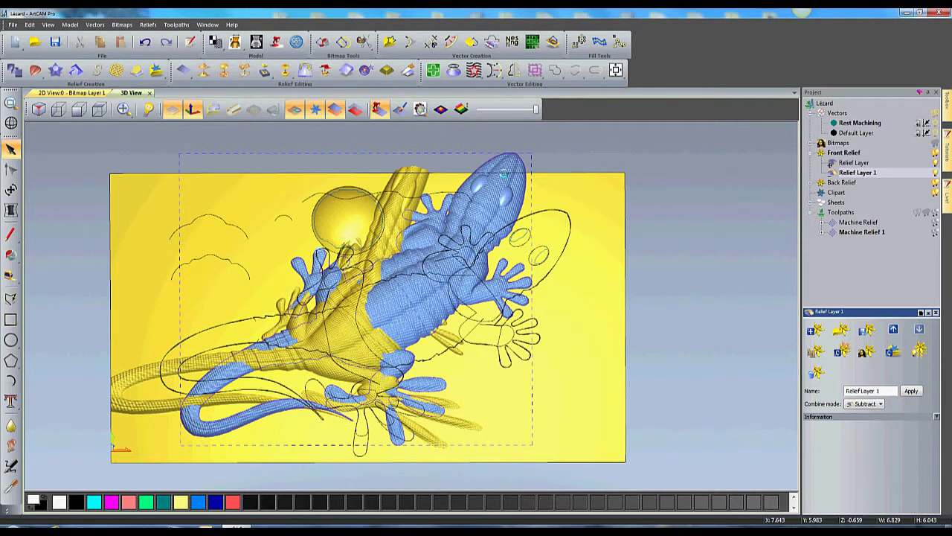
key(Escape)
drag(371, 366, 355, 325)
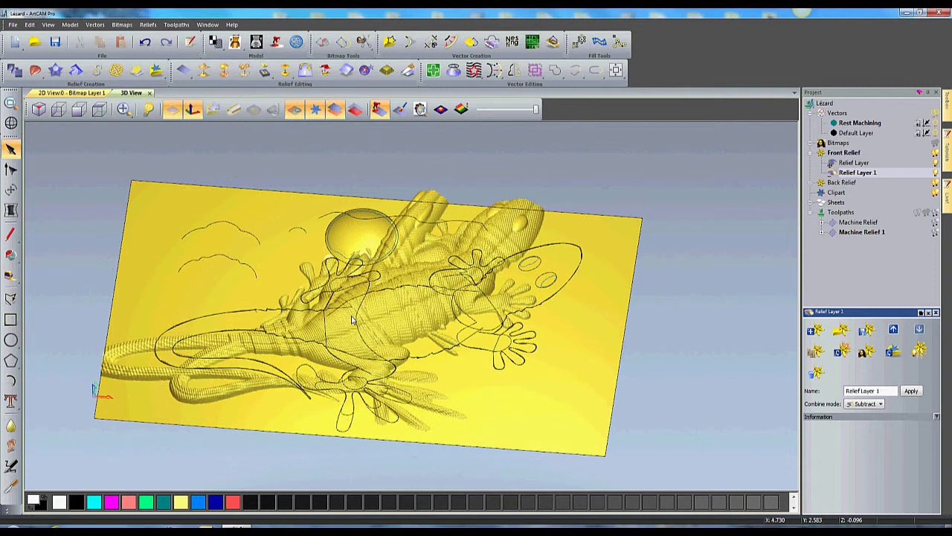